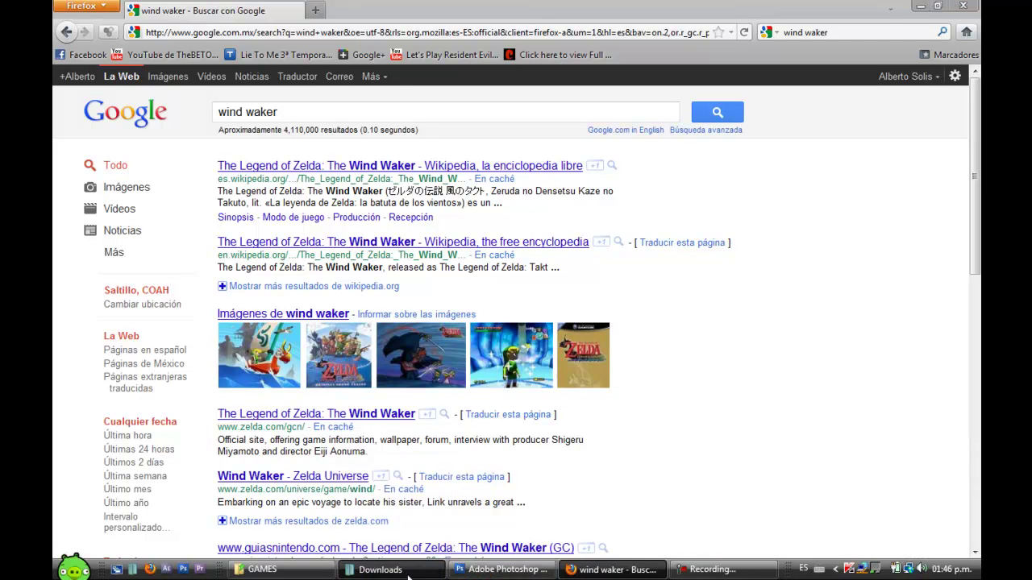
- Play the Wind Waker theme MP3 from GAMES in the mini player, then return to Firefox
left_click(380, 569)
double_click(520, 379)
left_click(262, 569)
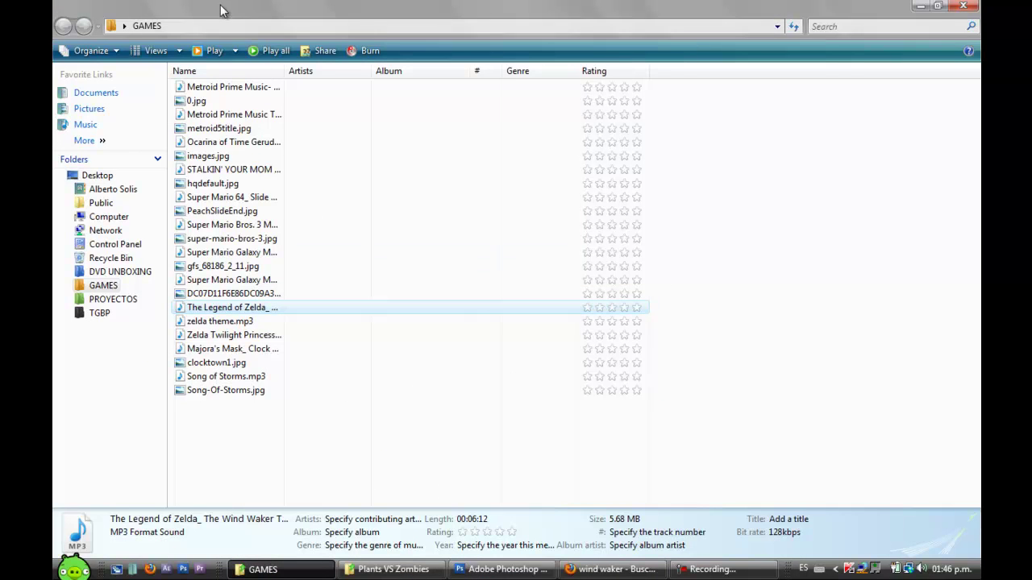
left_click(231, 51)
left_click(239, 69)
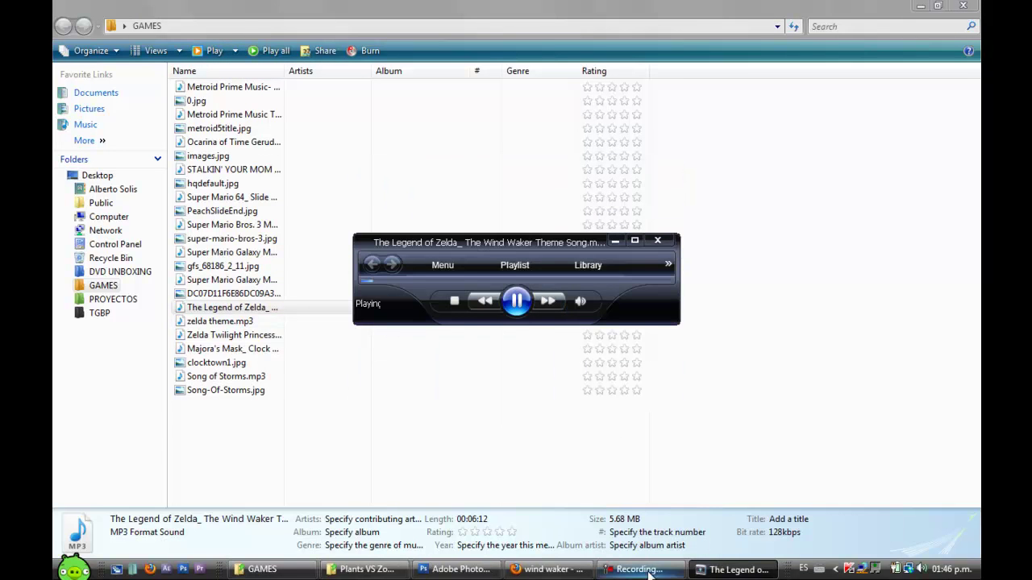
left_click(552, 570)
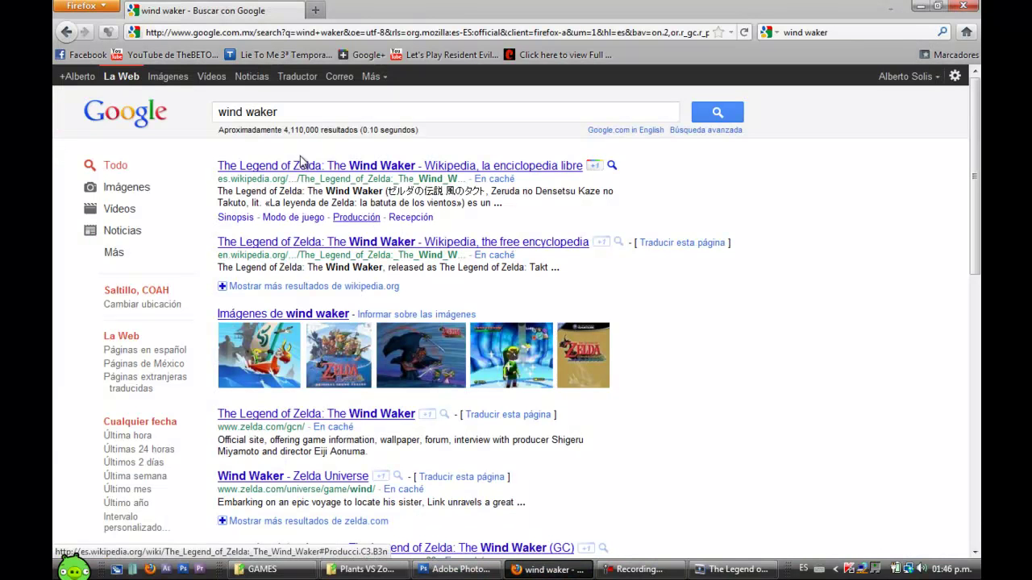
- Switch to wind waker image results and open the second image in its own tab
left_click(158, 83)
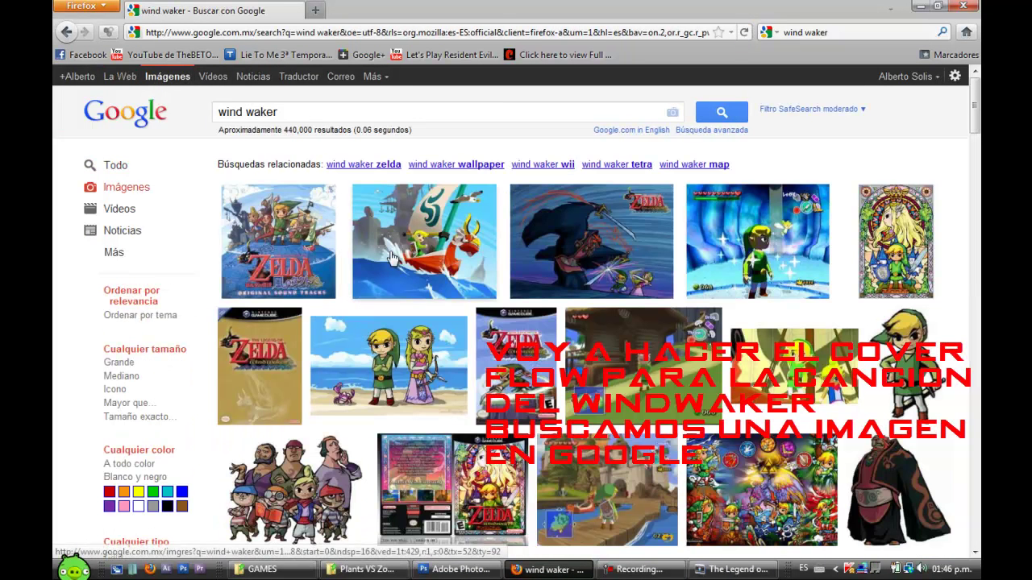
right_click(413, 262)
left_click(435, 267)
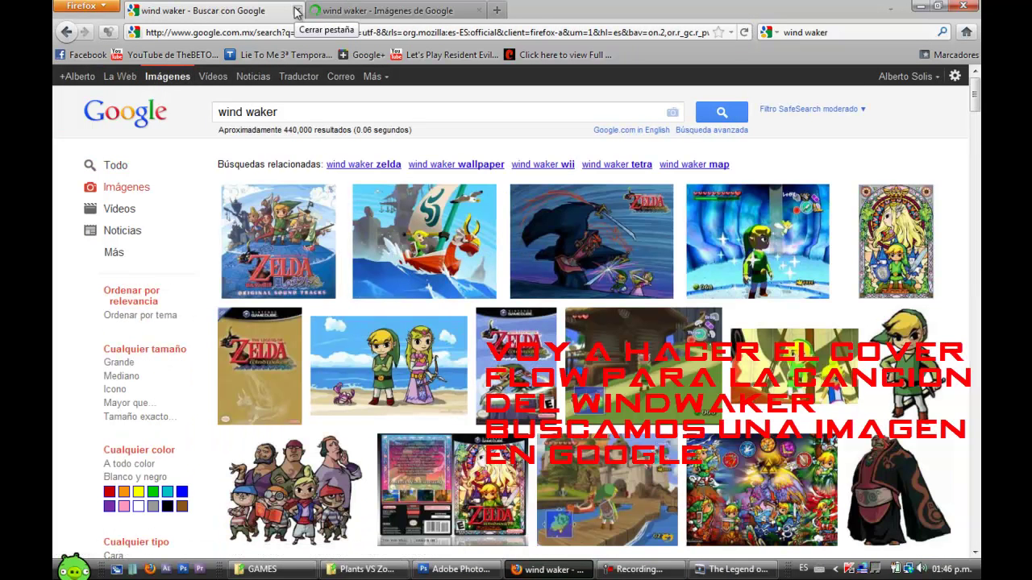
left_click(296, 11)
- Save the sailing wallpaper into Downloads as tloz-wind-waker-938120.jpeg
right_click(419, 300)
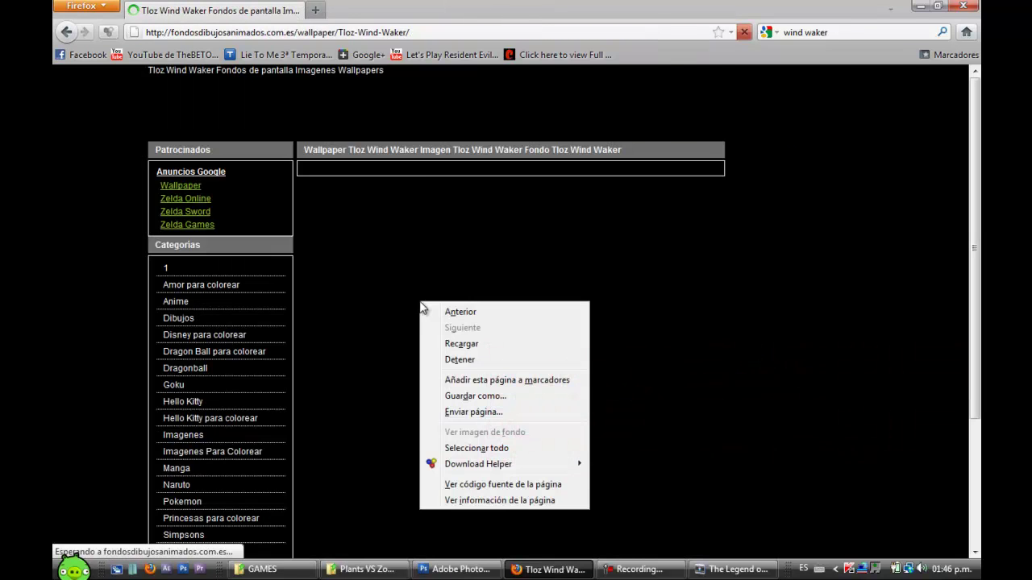
scroll(485, 407, "down", 2)
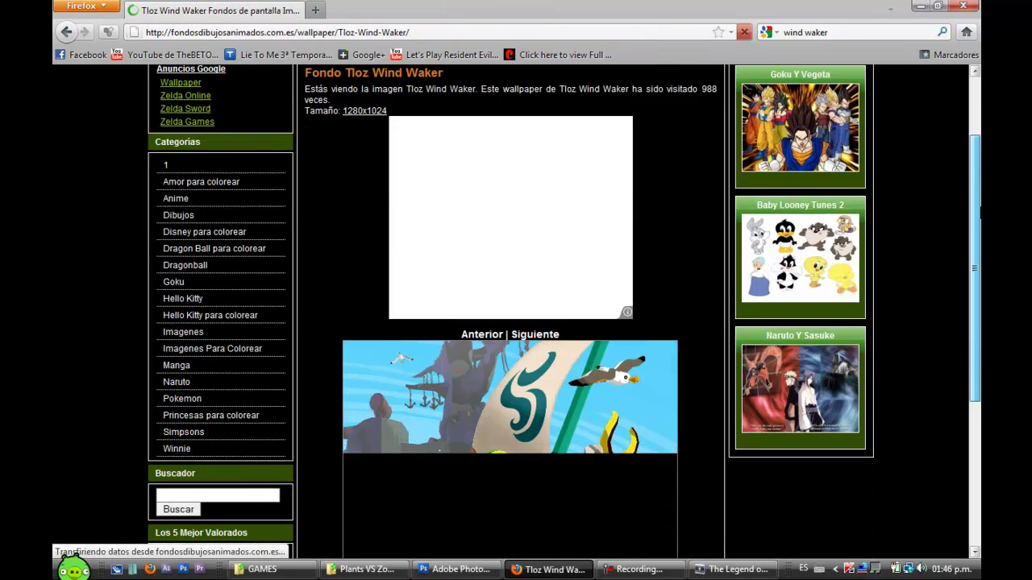
scroll(485, 407, "down", 3)
right_click(486, 400)
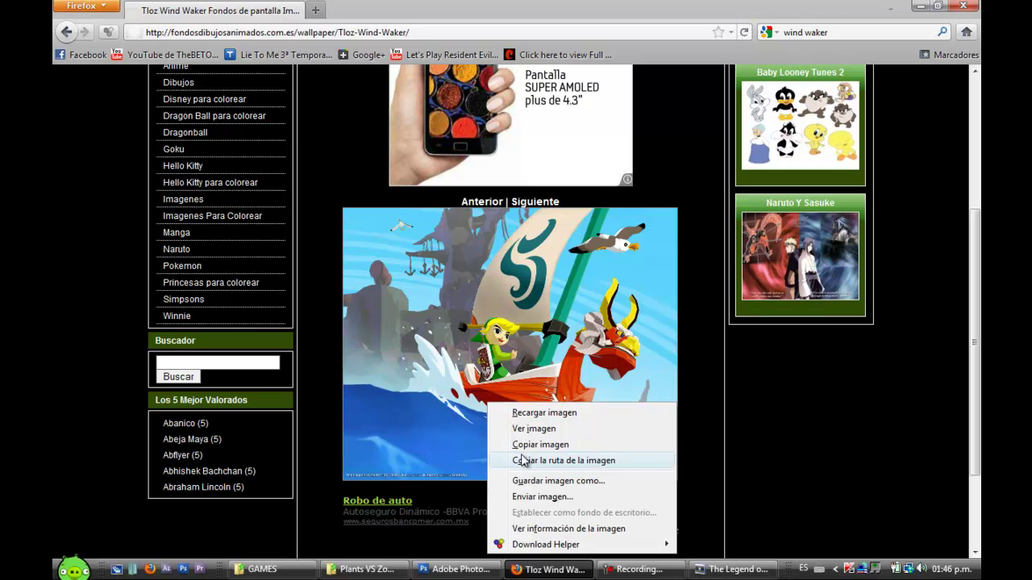
left_click(532, 480)
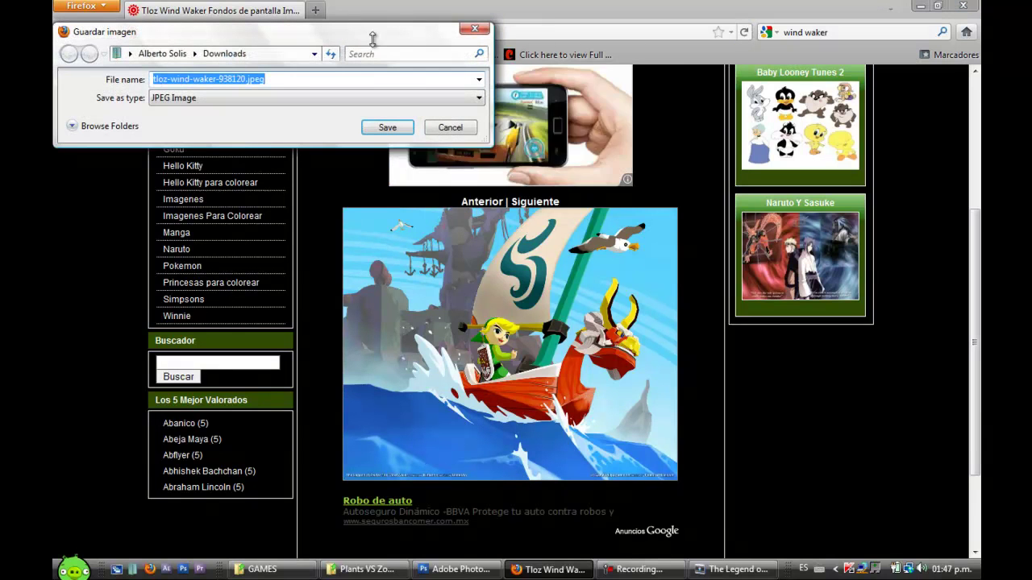
left_click(384, 128)
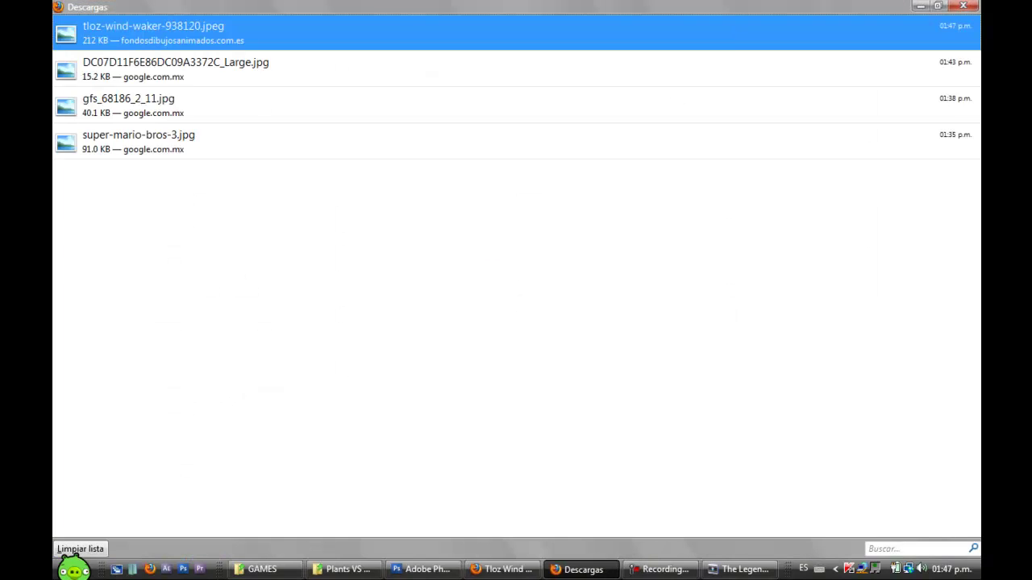
left_click(967, 6)
- Close Firefox, minimize the player, and drag tloz-wind-waker-938120.jpeg from Downloads into Photoshop
left_click(966, 6)
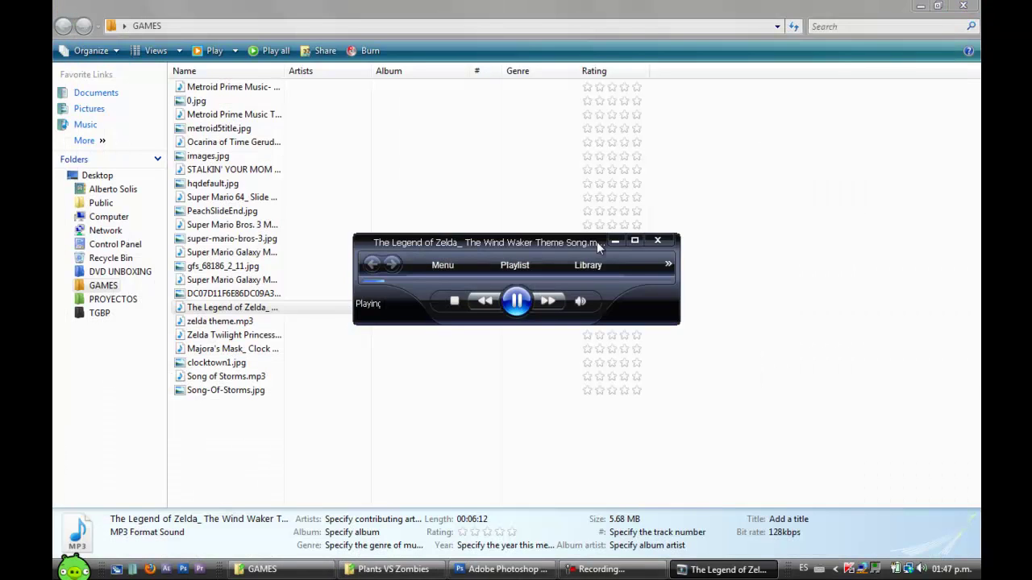
left_click(610, 242)
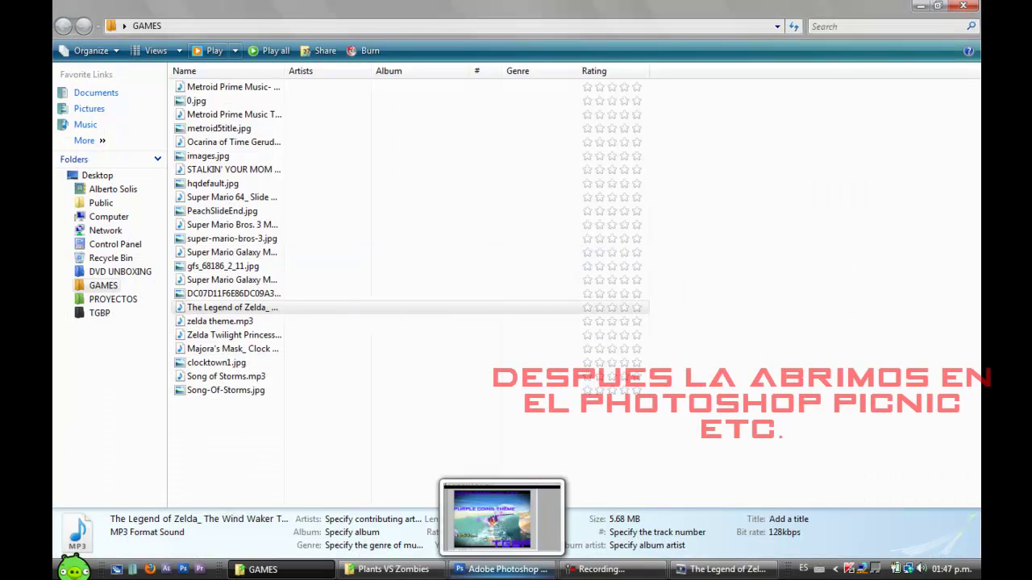
left_click(500, 569)
left_click(382, 570)
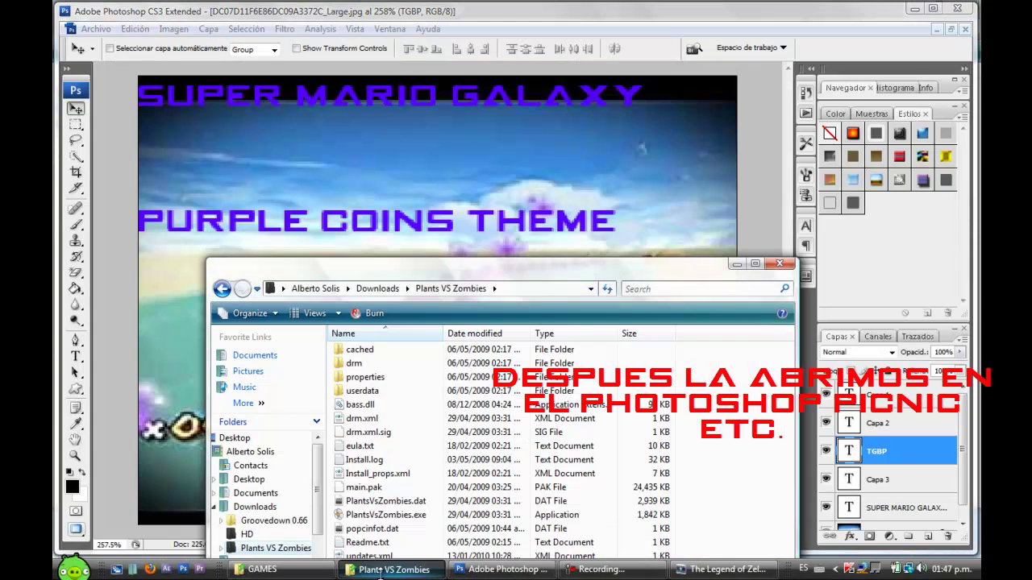
left_click(375, 289)
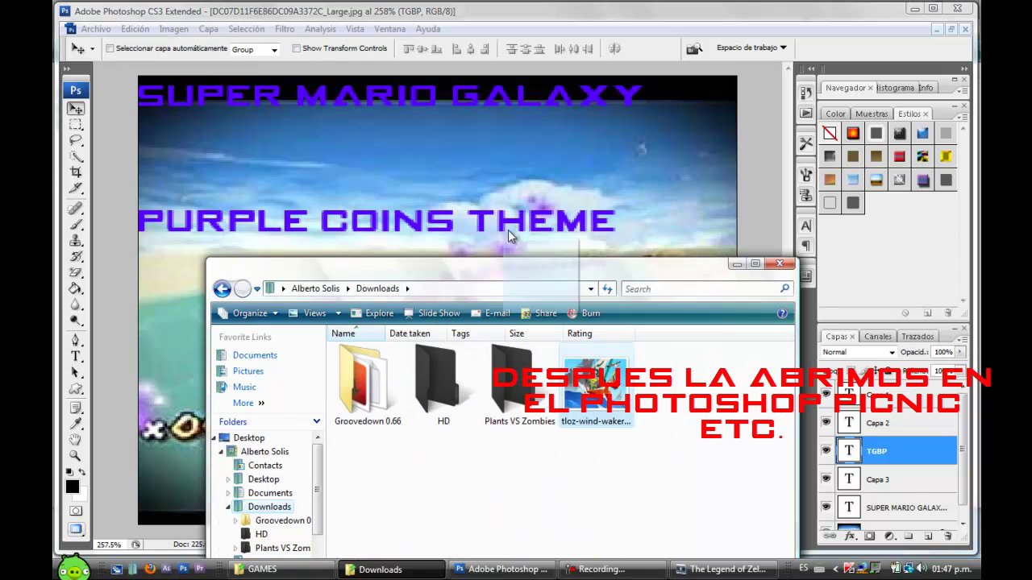
left_click(502, 201)
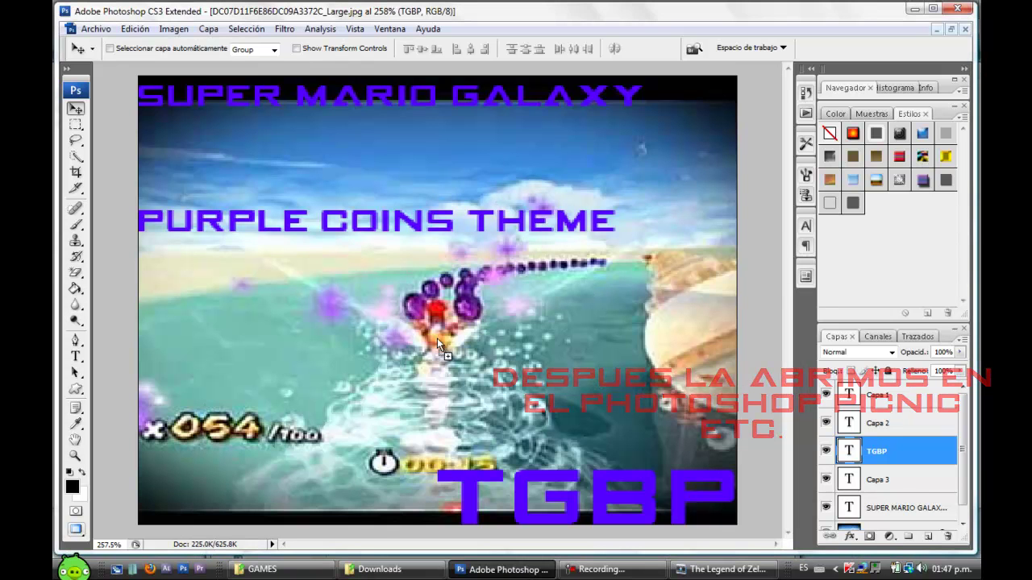
left_click_drag(588, 295, 437, 337)
- Fit the whole wallpaper on screen
left_click(75, 455)
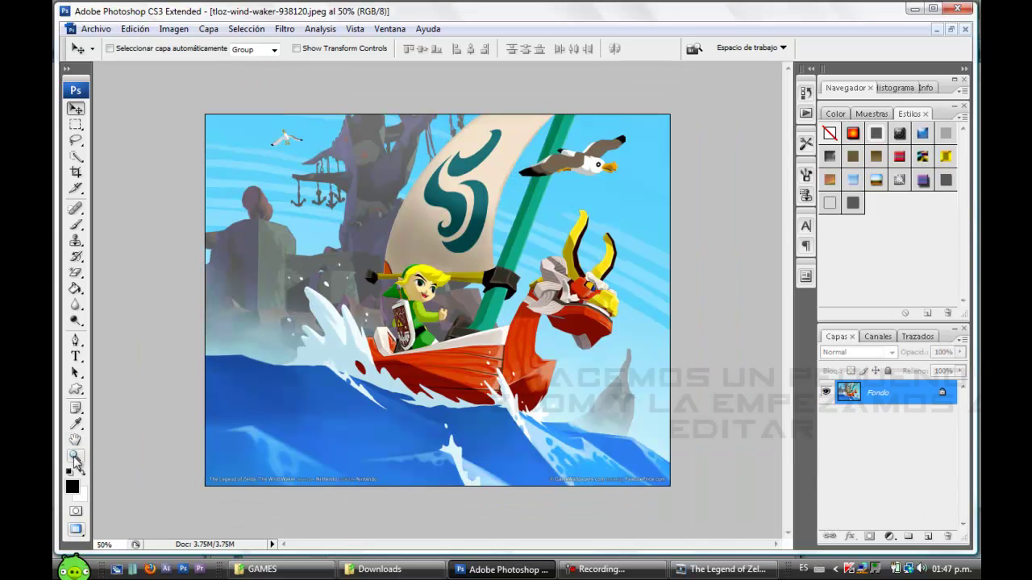
right_click(383, 254)
left_click(398, 263)
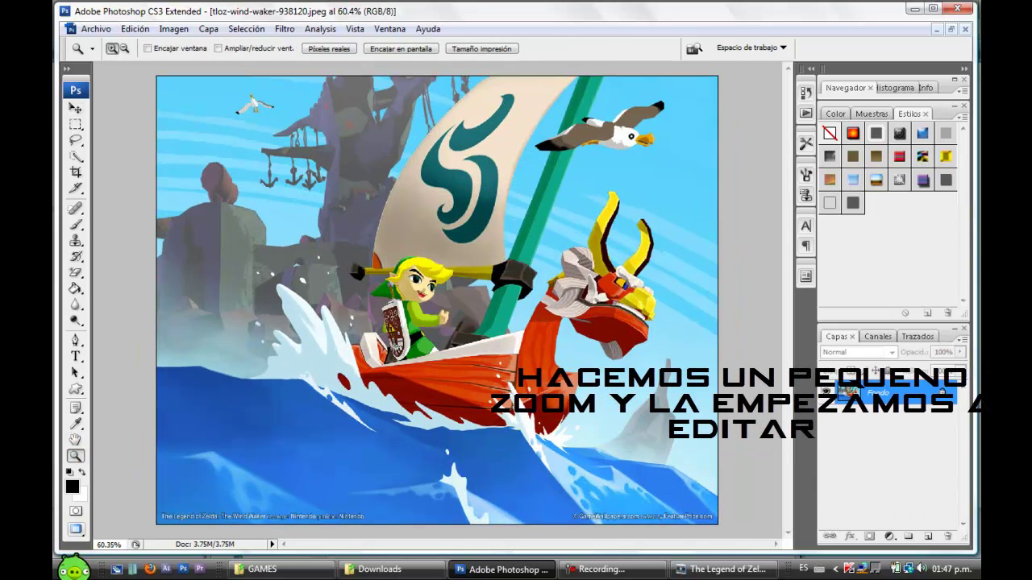
- Add WIND WAKER text at 14 pt near the top-left and nudge it down-left
left_click(75, 356)
left_click(176, 96)
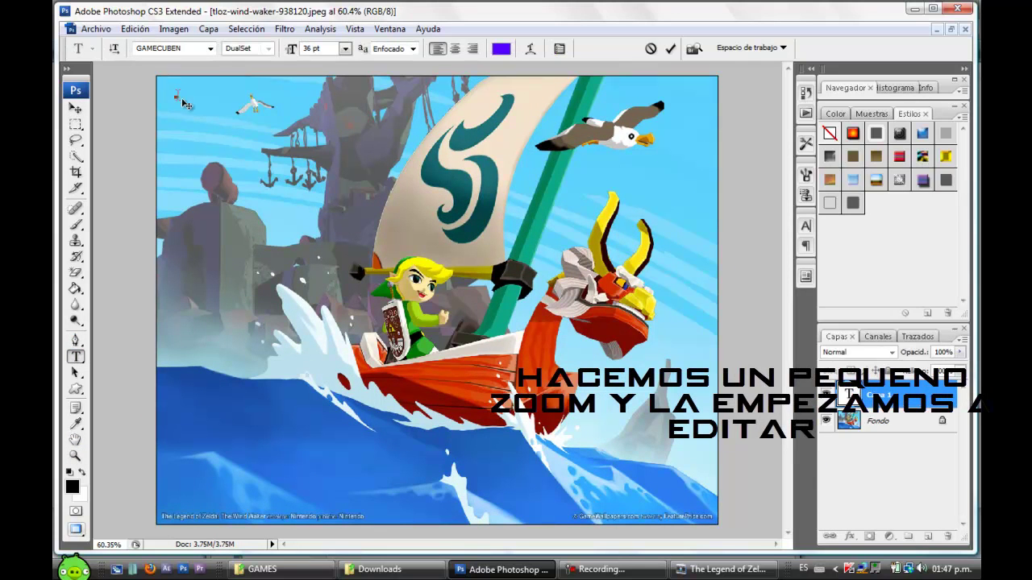
type("WIN")
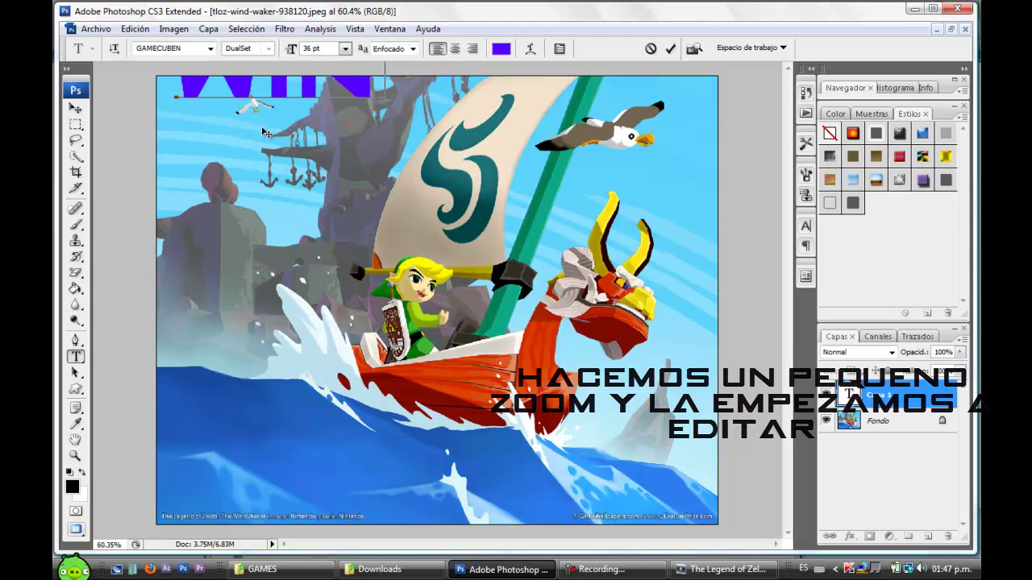
type("D WAKER")
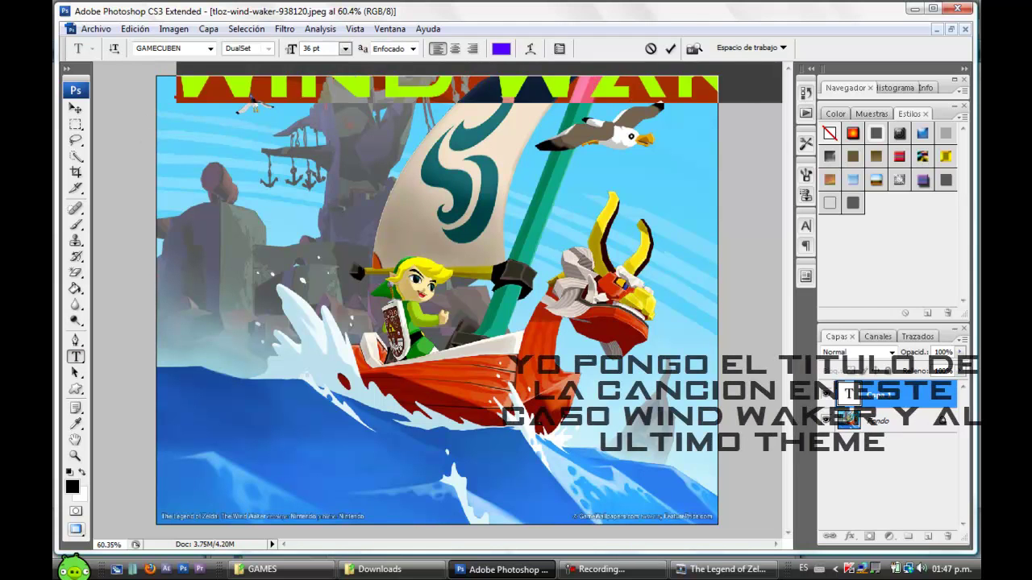
left_click(345, 48)
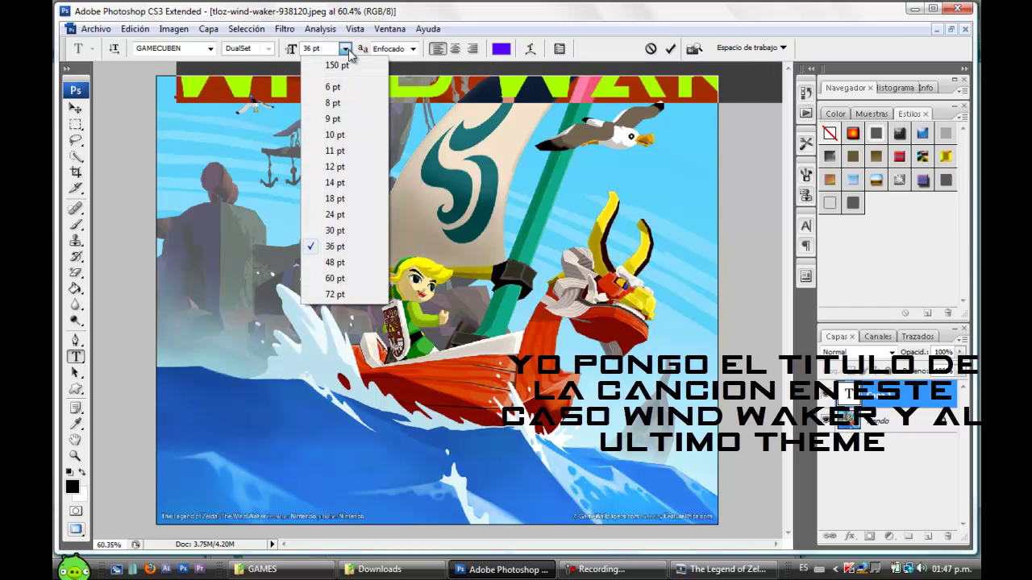
left_click(337, 182)
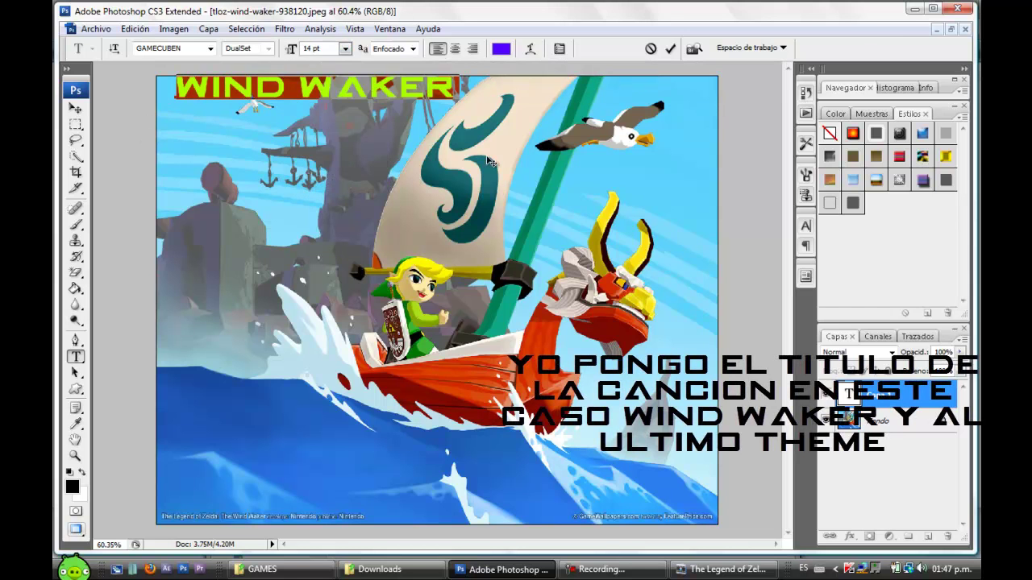
left_click(77, 108)
left_click_drag(227, 100, 206, 118)
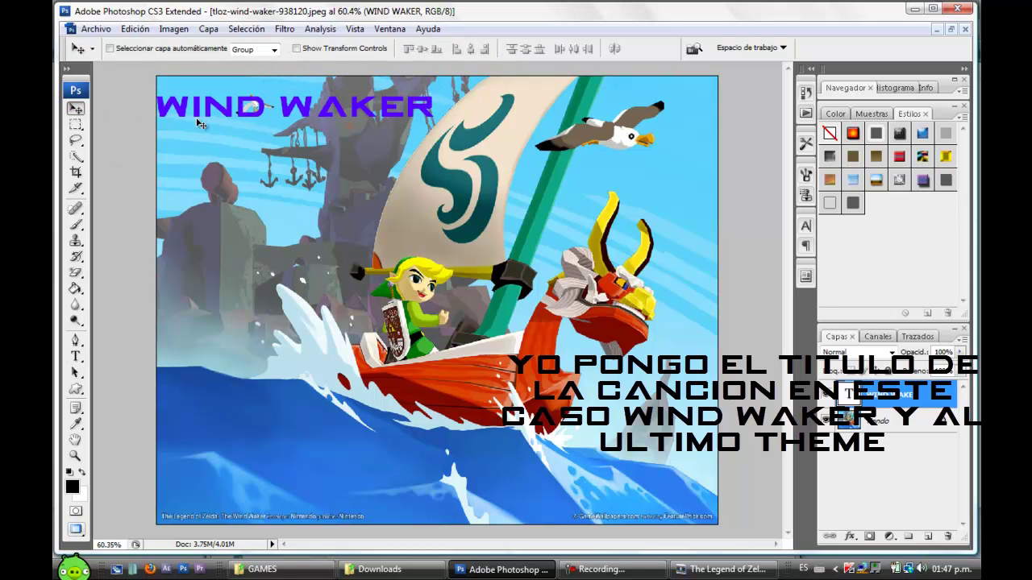
- Type THEME on a new line below the title and set it to 24 pt
left_click(75, 357)
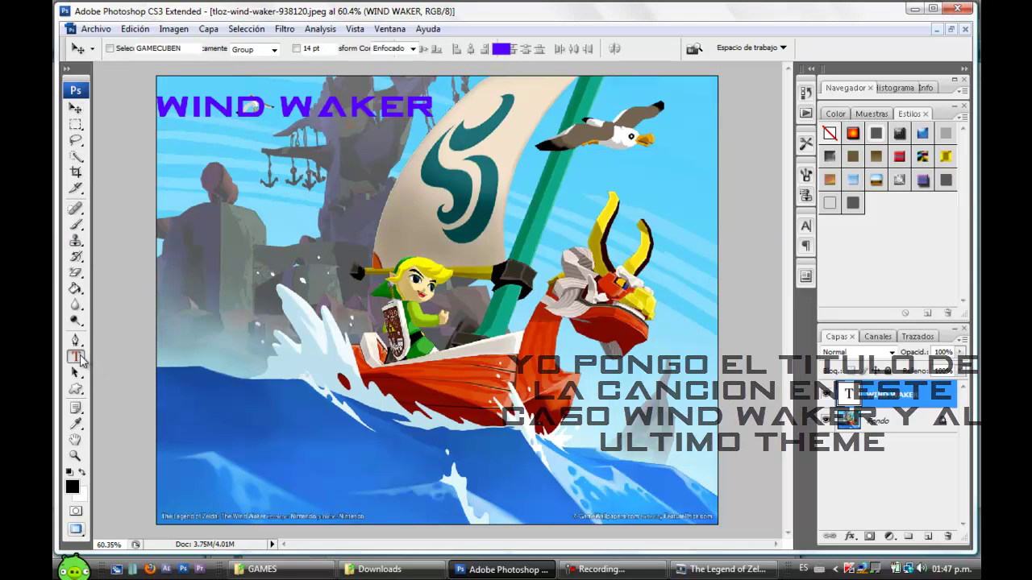
left_click(280, 208)
type("THEME")
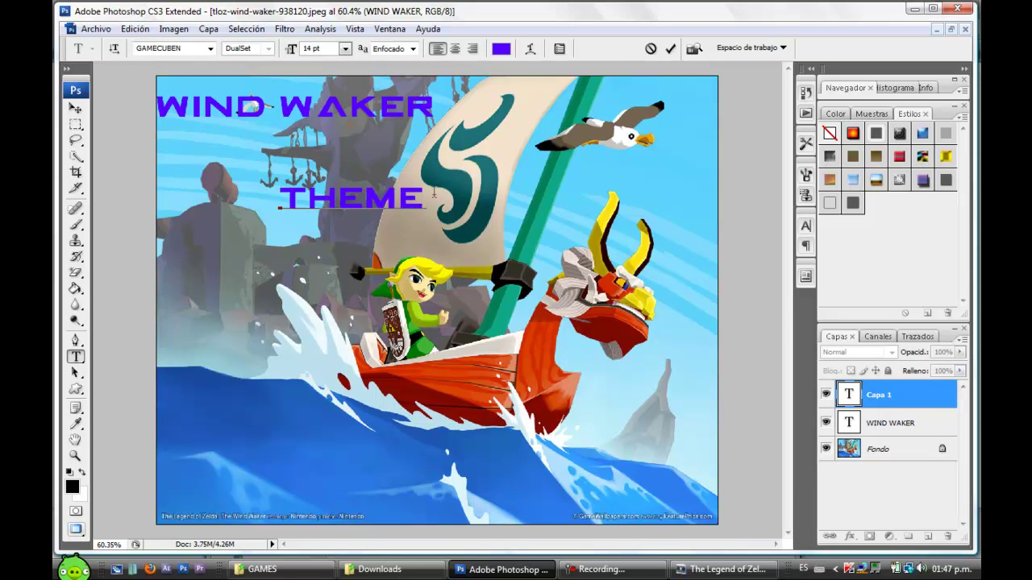
left_click_drag(427, 197, 279, 198)
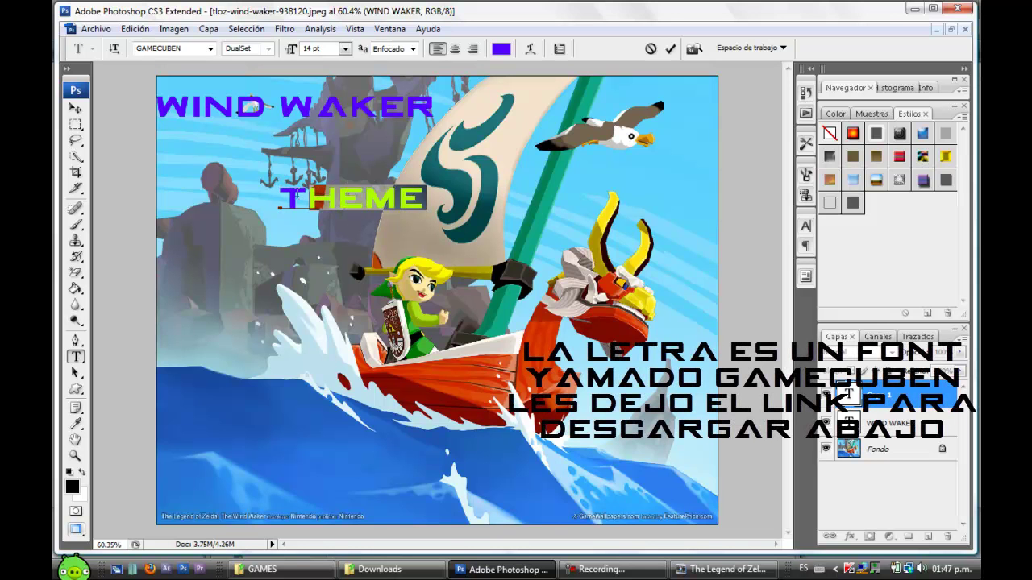
left_click(346, 48)
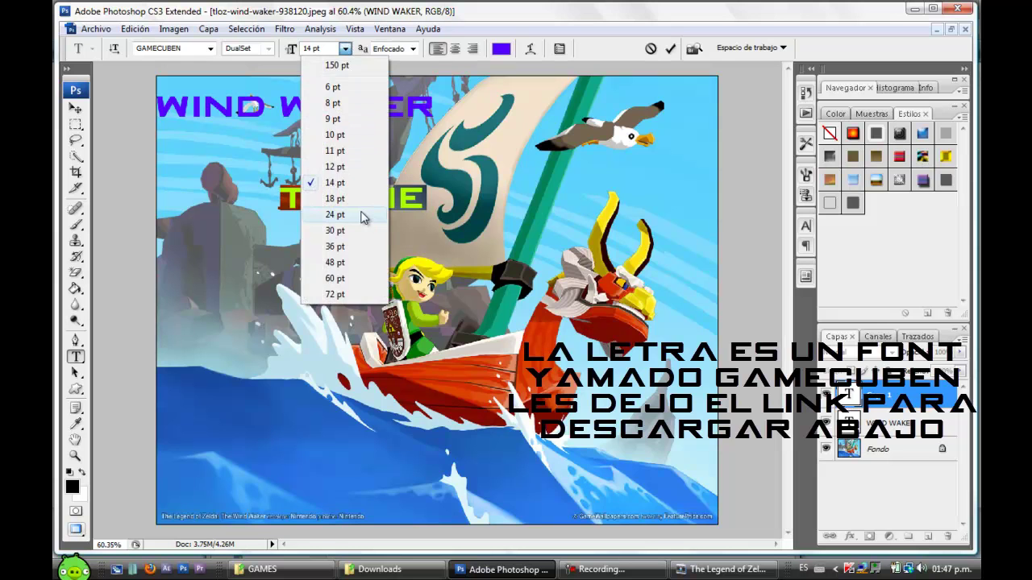
left_click(335, 214)
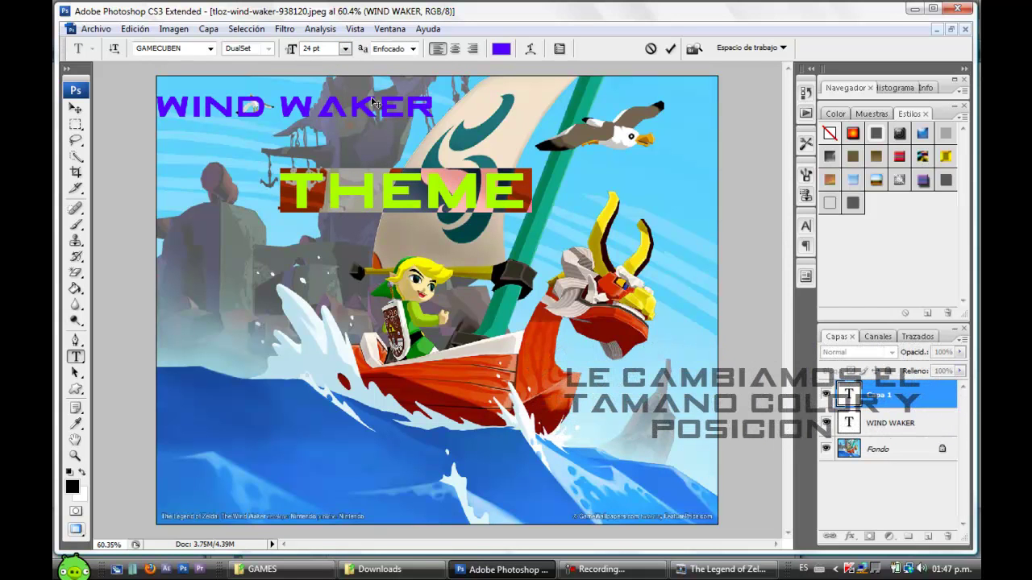
- Change the THEME text colour to black
left_click(500, 48)
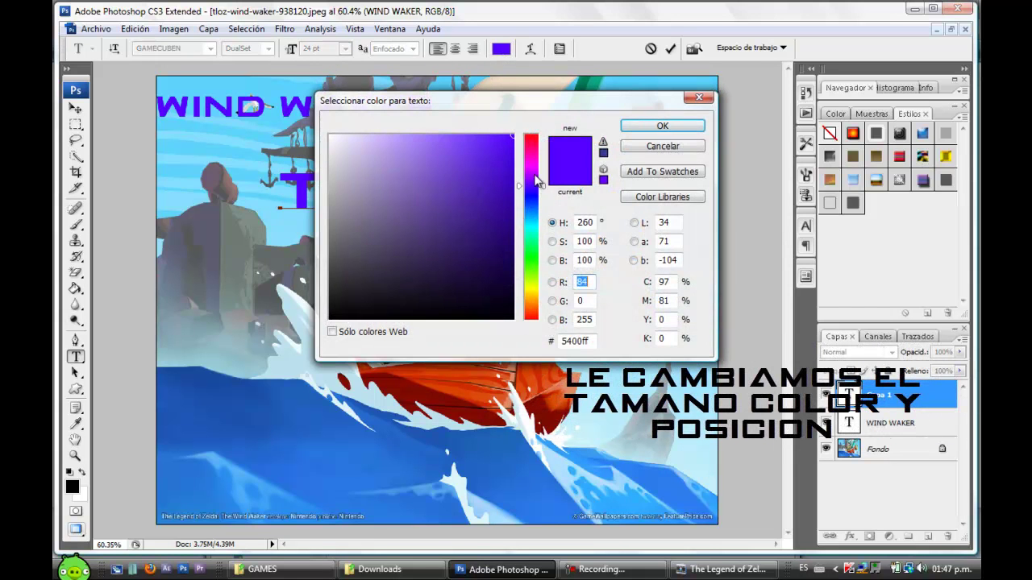
left_click_drag(536, 182, 536, 321)
left_click_drag(393, 160, 330, 135)
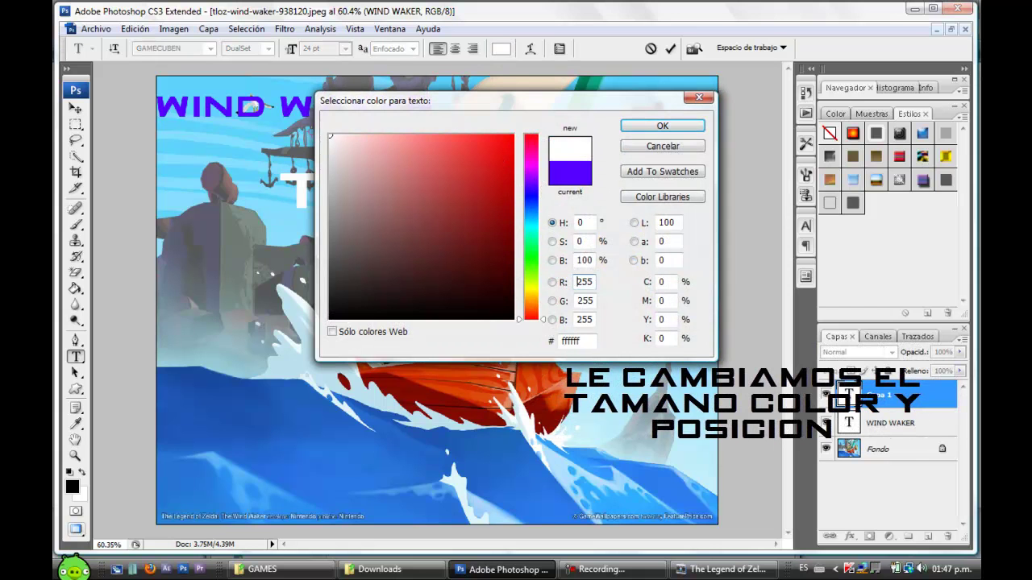
left_click_drag(361, 172, 316, 384)
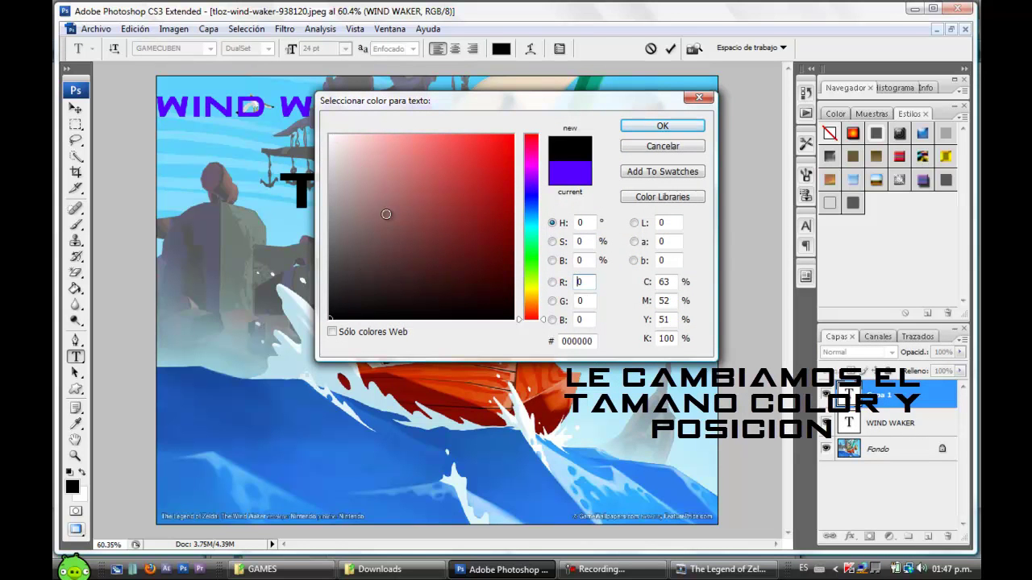
left_click(675, 129)
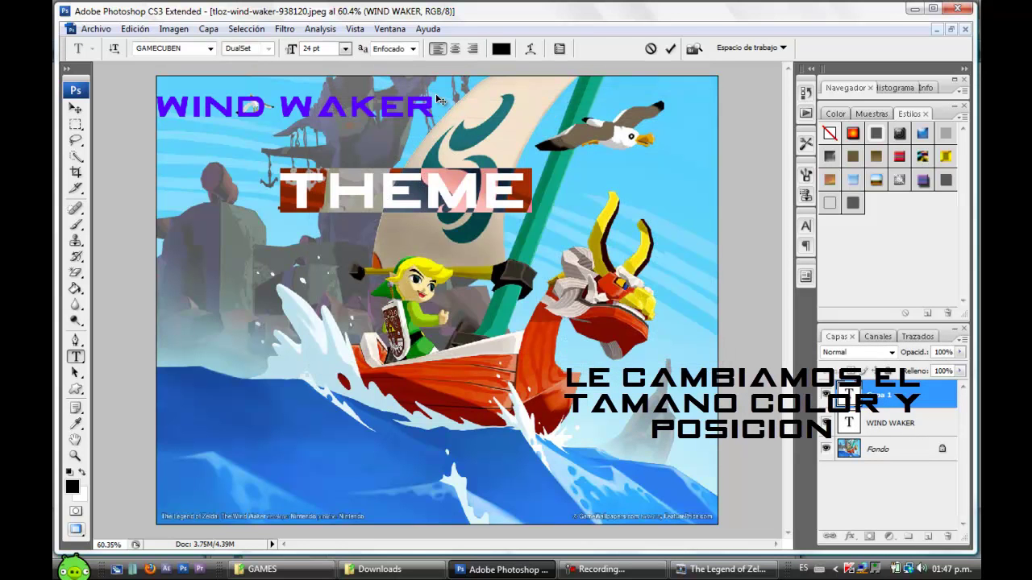
- Change the WIND WAKER title colour to black as well
left_click(77, 355)
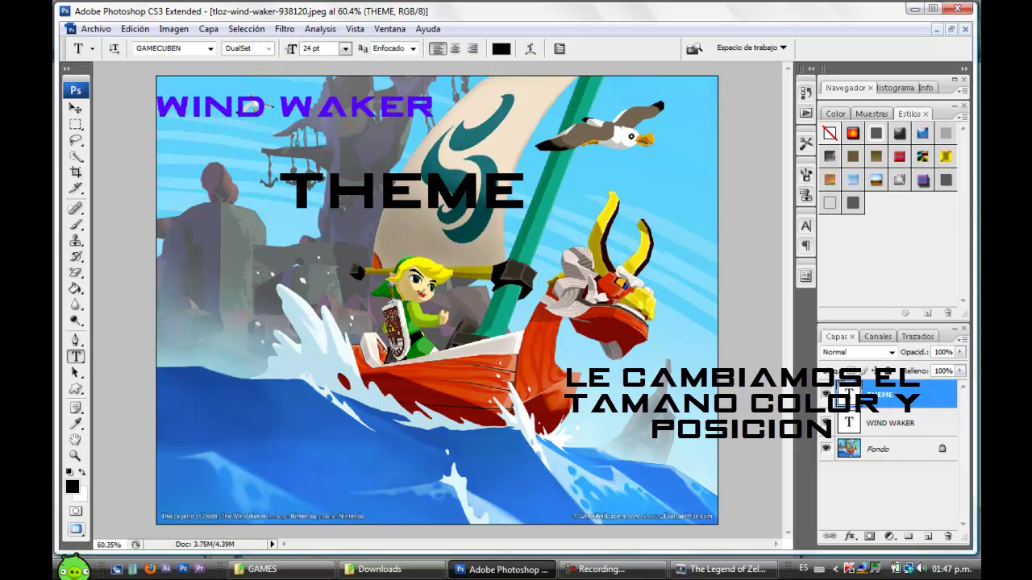
left_click_drag(436, 107, 133, 119)
left_click(501, 48)
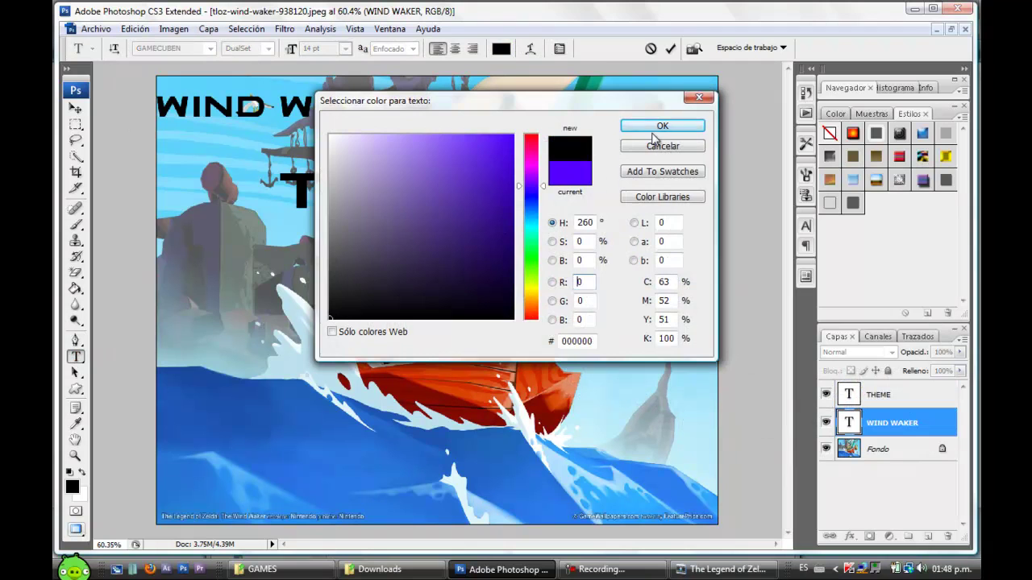
left_click(655, 128)
- Prepend THE LEGEND OF ZELDA to the title and shrink the line to 9 pt
left_click(330, 108)
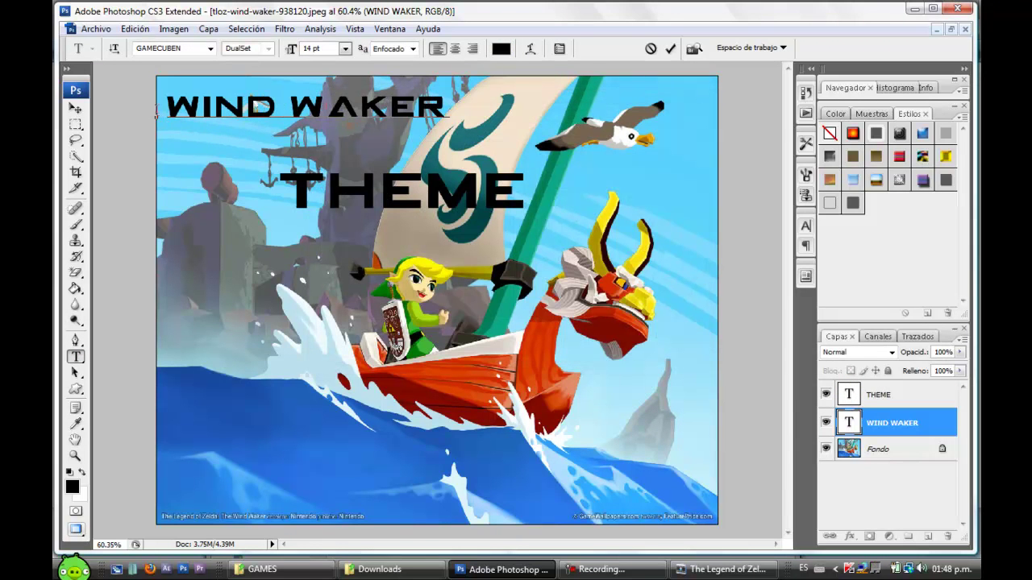
type("THE LEGEND ")
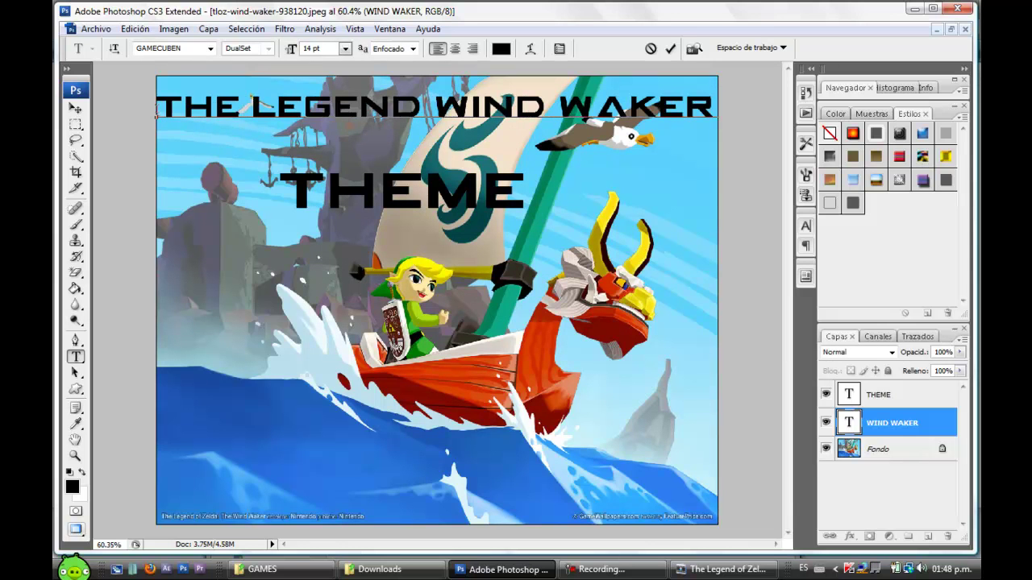
type("OF ZELDA")
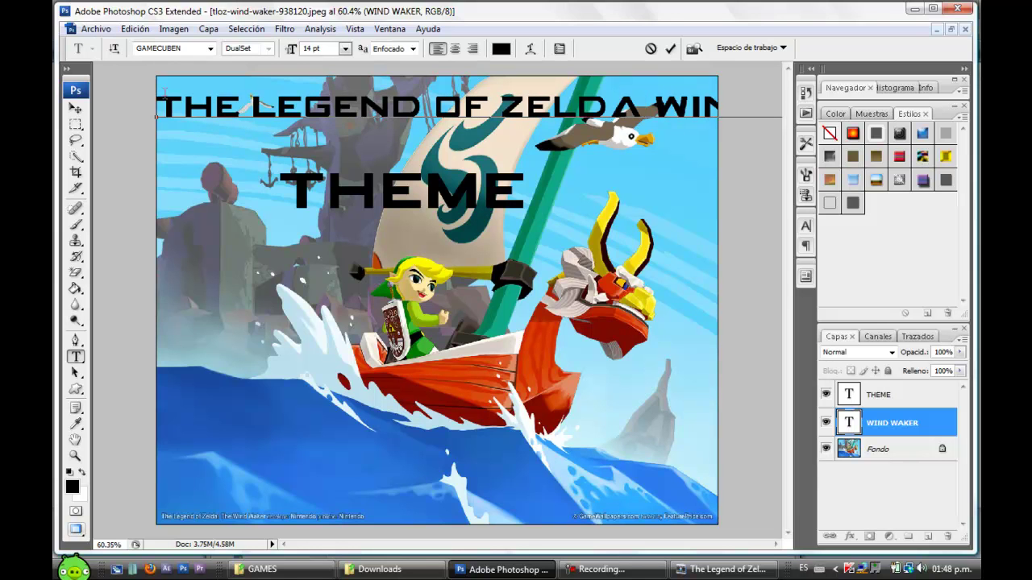
key("ctrl+a")
left_click(345, 48)
left_click(335, 100)
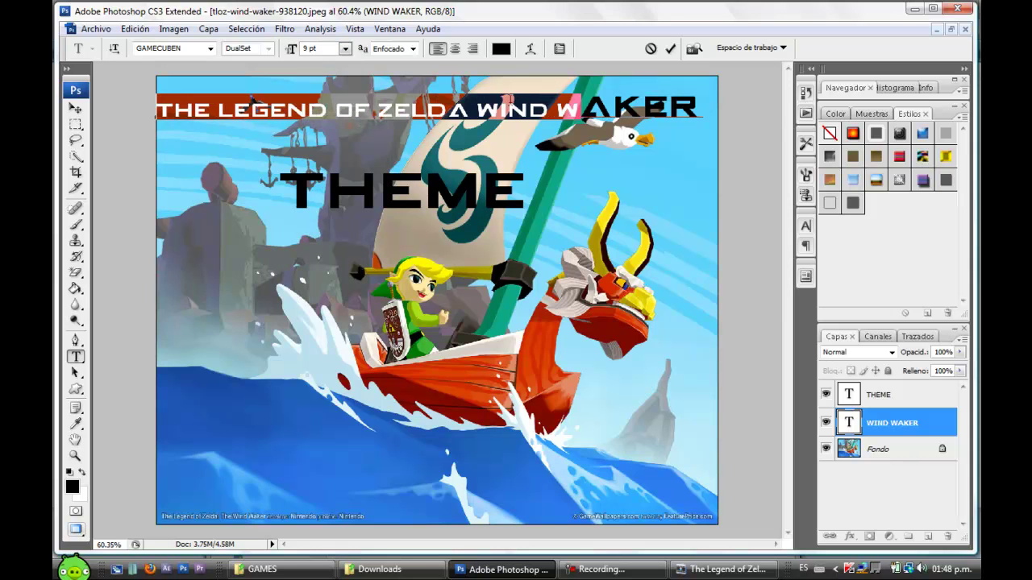
- Bring the leftover AKER letters to 9 pt, then set the whole title to 10 pt
left_click_drag(581, 106, 703, 106)
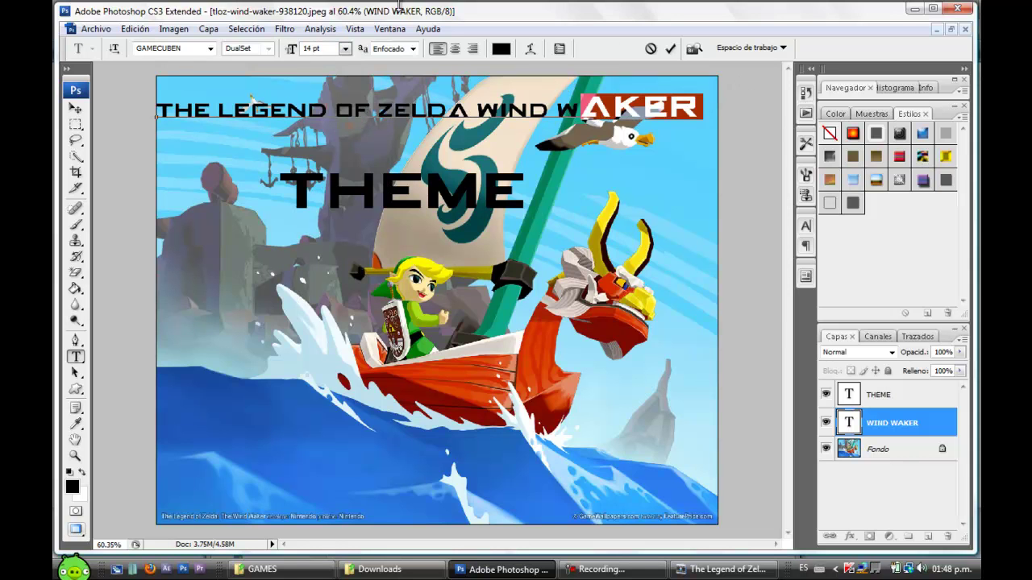
left_click(344, 49)
left_click(335, 100)
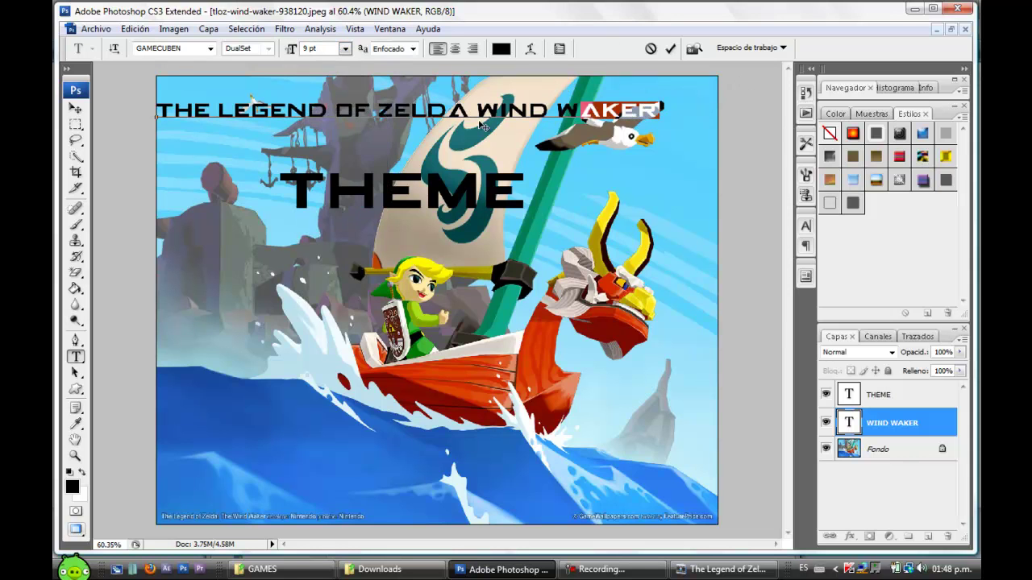
mouse_move(662, 110)
left_mouse_down()
mouse_move(480, 110)
mouse_move(88, 156)
left_mouse_up()
left_click(344, 50)
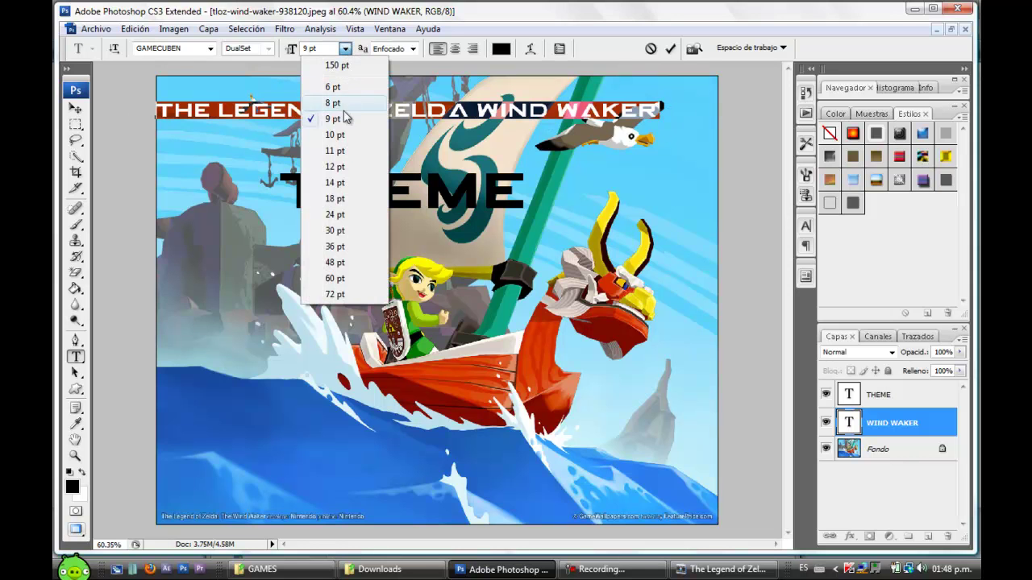
left_click(340, 135)
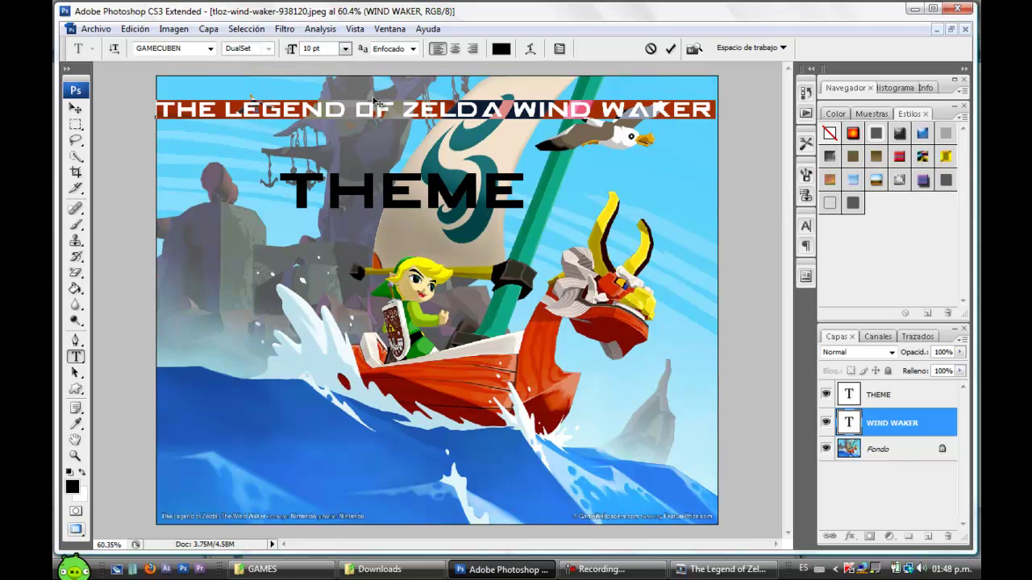
- Reposition the long title and THEME so both are centred, with THEME beneath the title
left_click(77, 109)
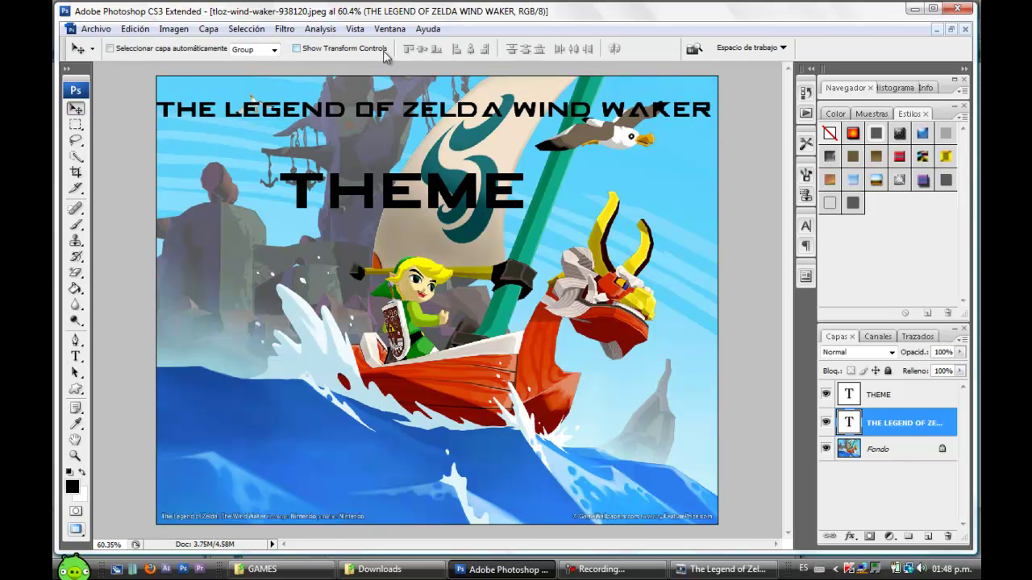
left_click_drag(417, 197, 430, 225)
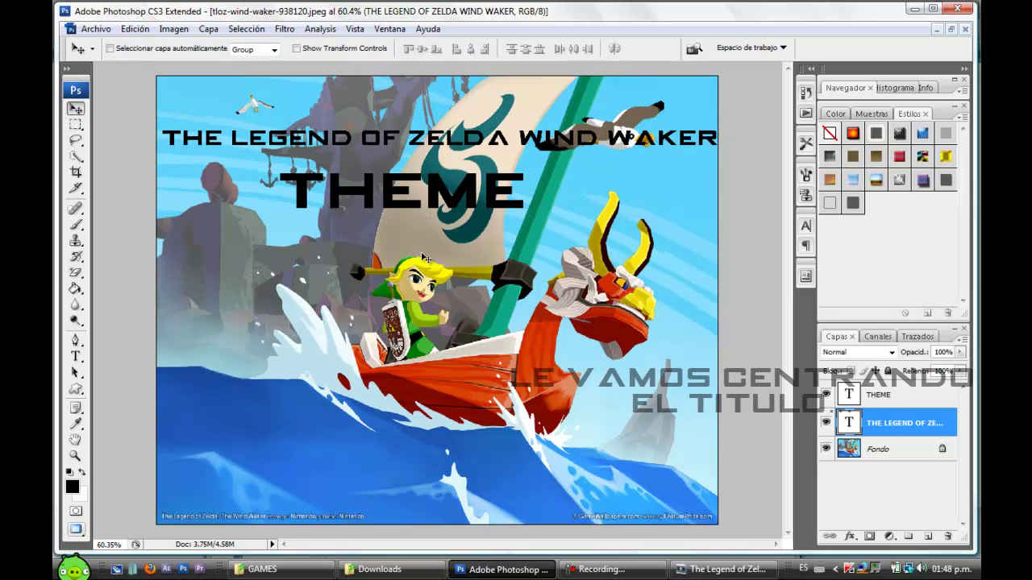
mouse_move(396, 189)
left_mouse_down()
mouse_move(423, 232)
mouse_move(406, 161)
left_mouse_up()
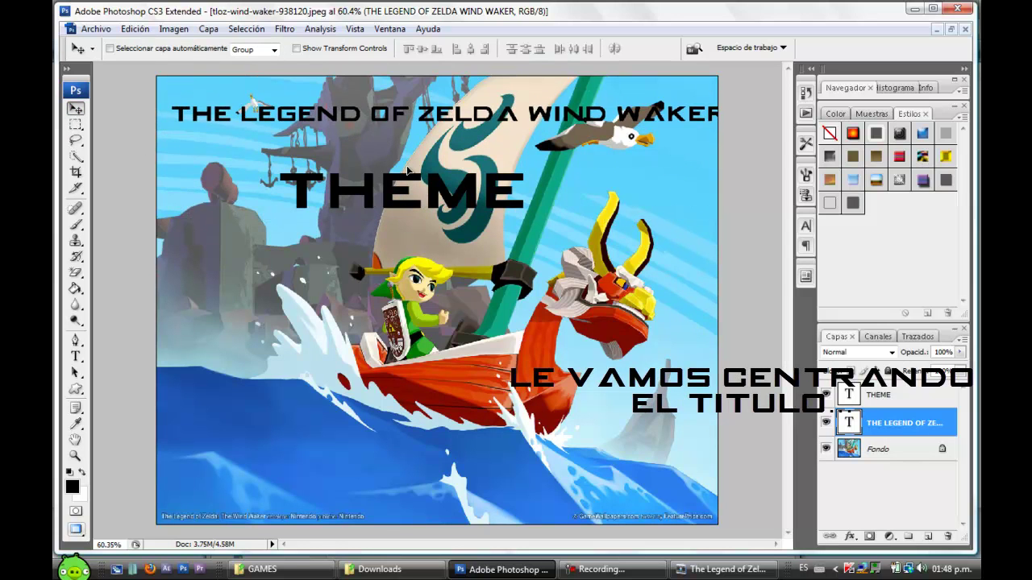
left_click(906, 399)
mouse_move(428, 204)
left_mouse_down()
mouse_move(444, 341)
mouse_move(449, 247)
left_mouse_up()
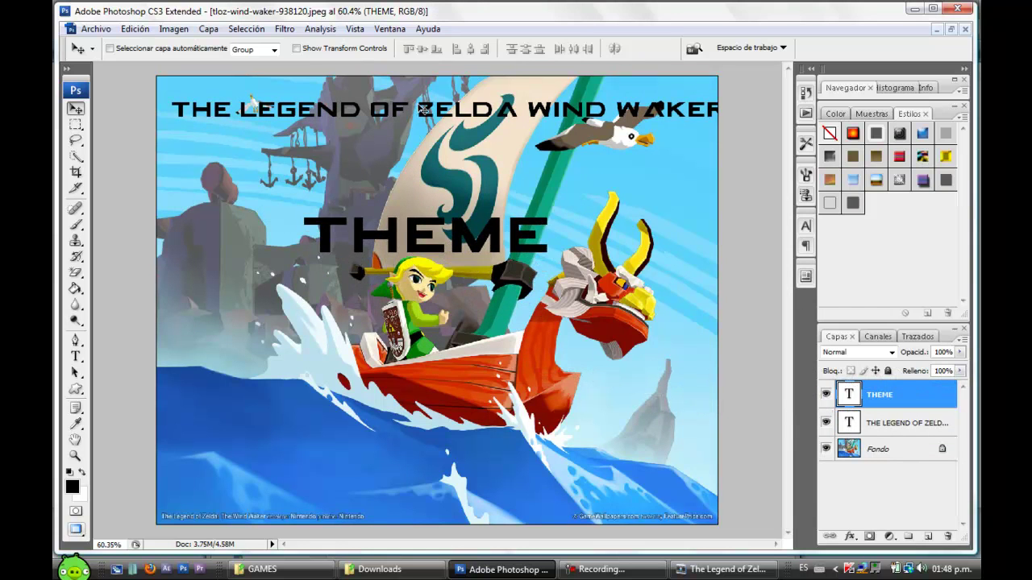
left_click_drag(418, 113, 414, 120)
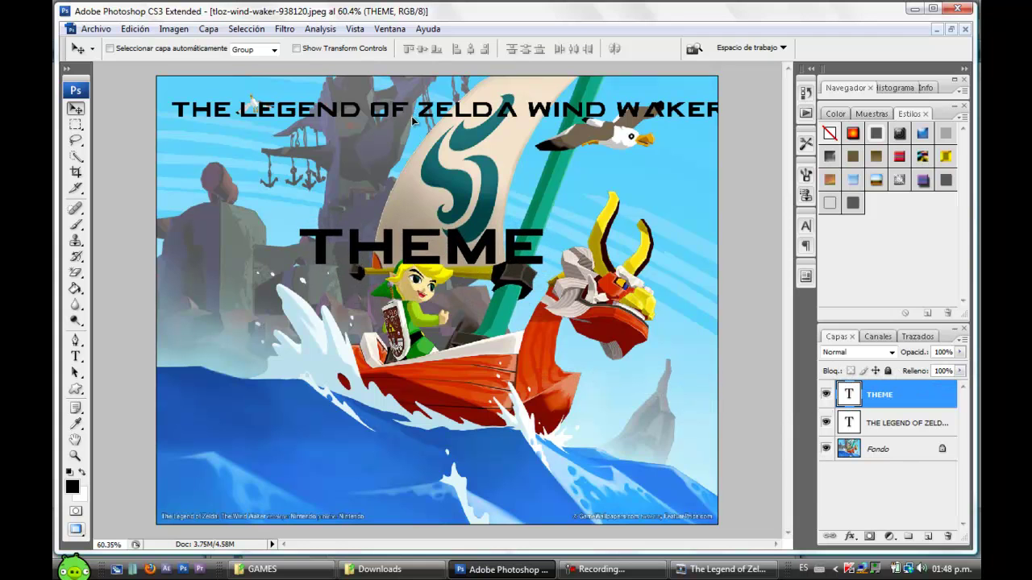
left_click(855, 420)
left_click_drag(476, 118, 463, 154)
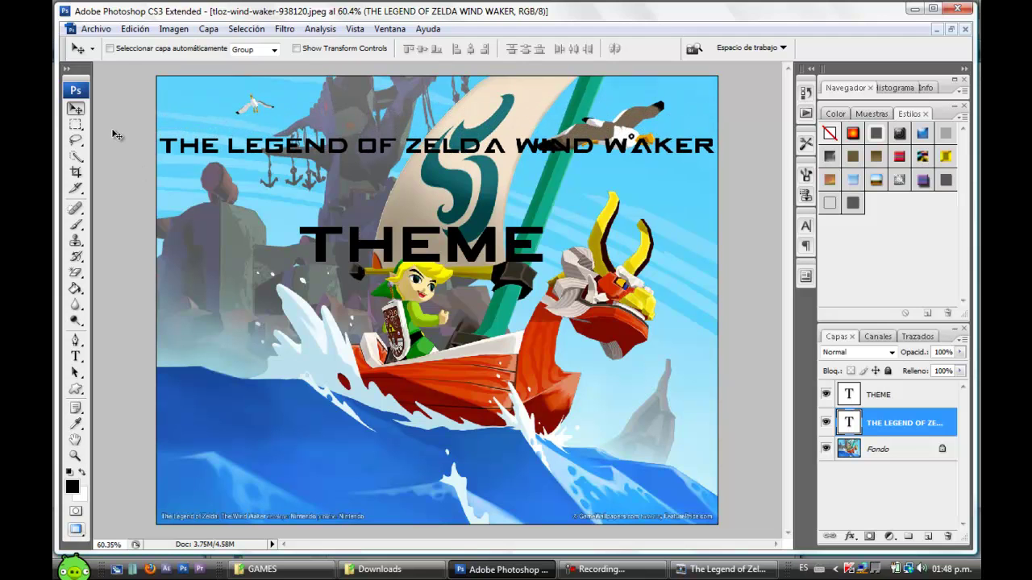
- Add a 24 pt TGBP signature and drag it fully into the bottom right corner
left_click(75, 356)
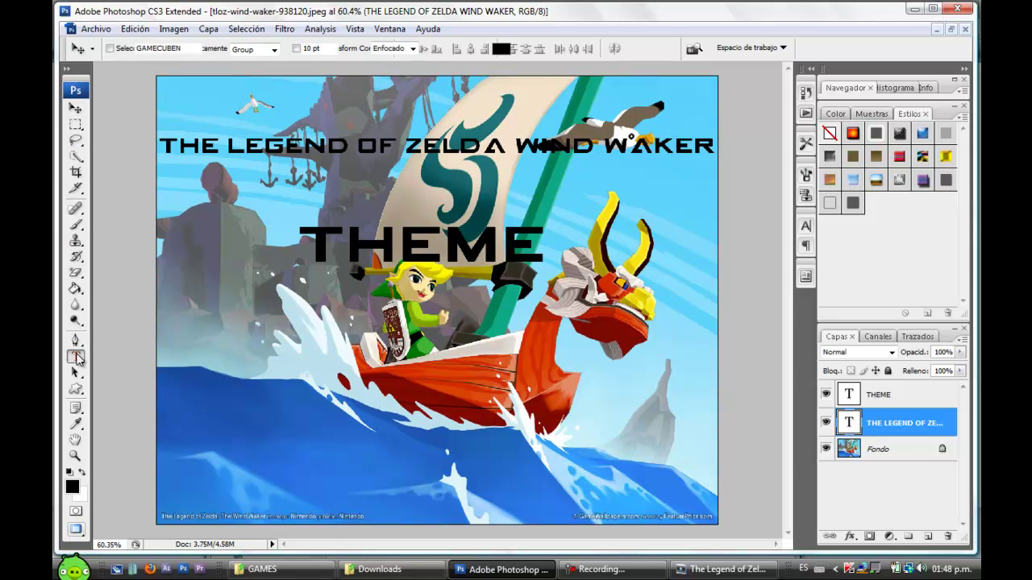
left_click(645, 508)
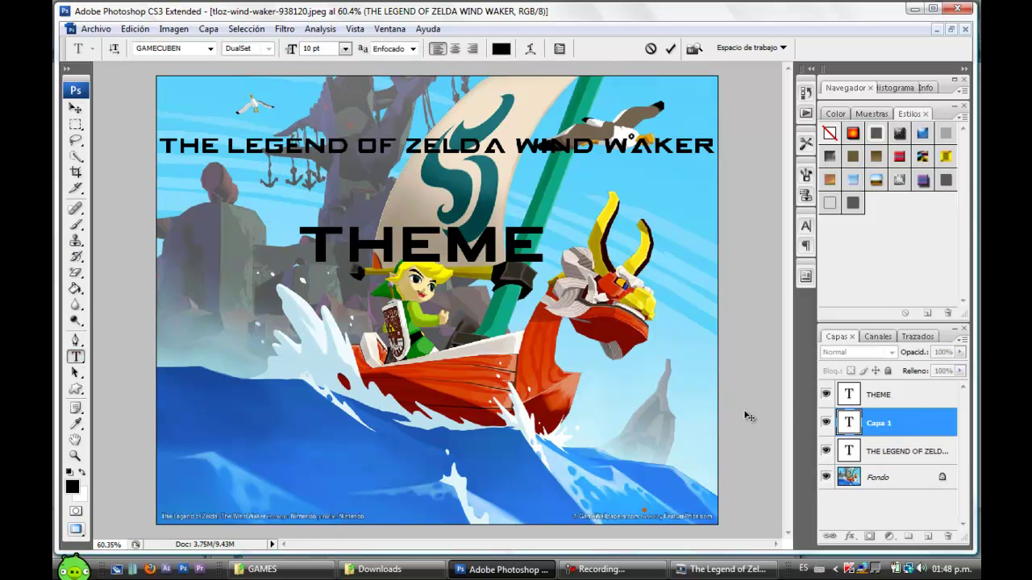
type("TGBP")
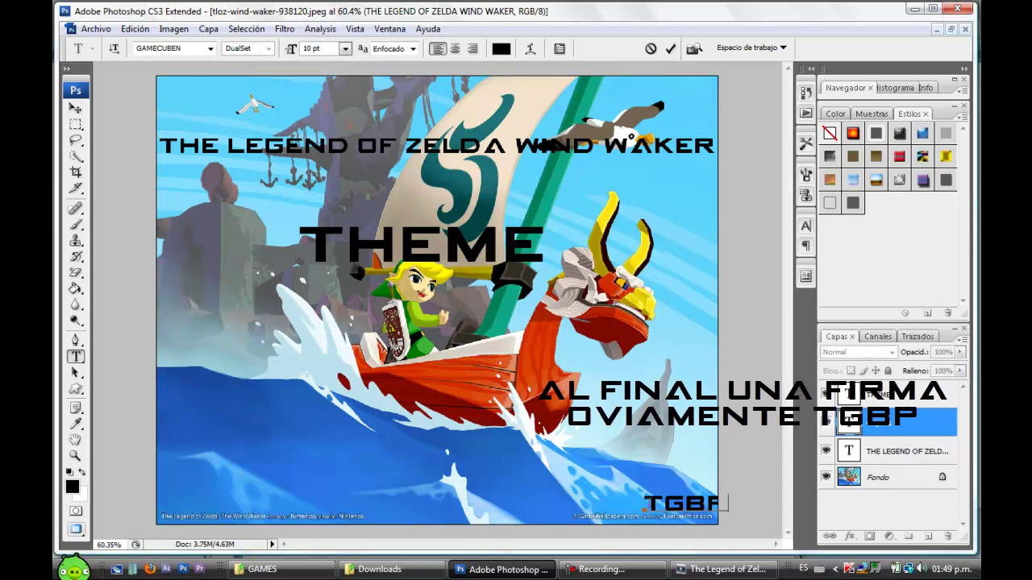
key("ctrl+a")
left_click(345, 49)
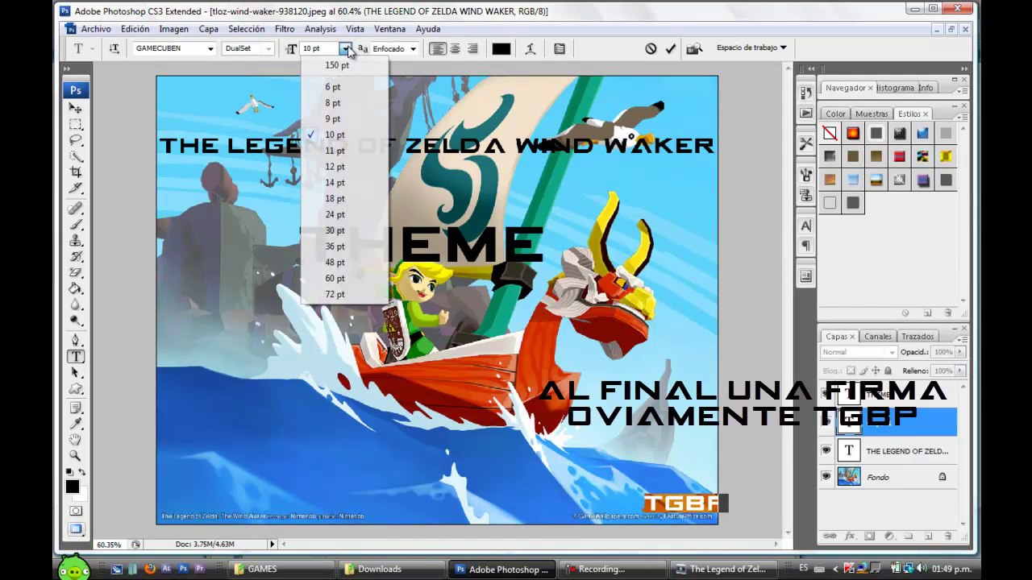
left_click(398, 216)
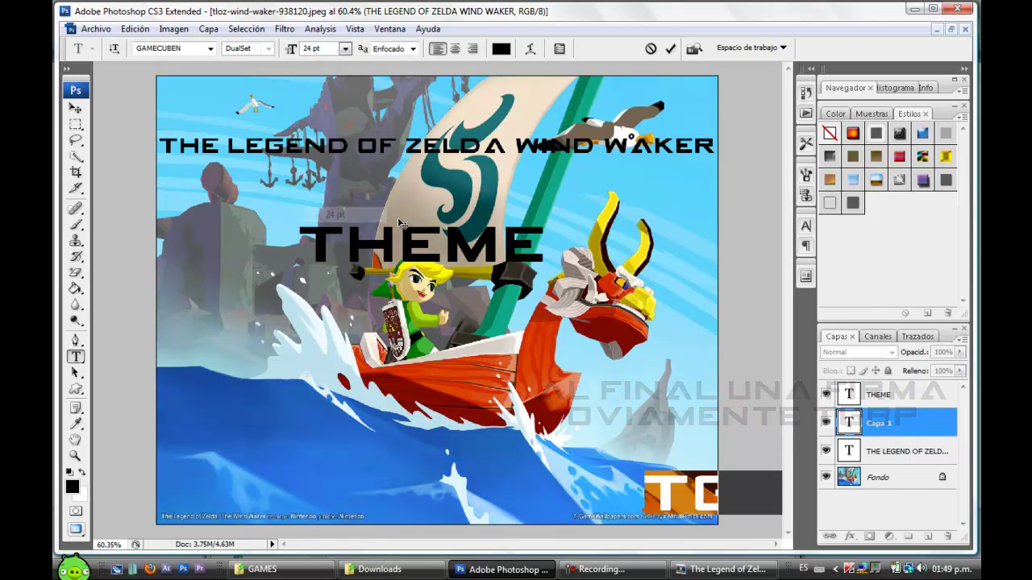
left_click(78, 109)
left_click_drag(689, 493, 568, 500)
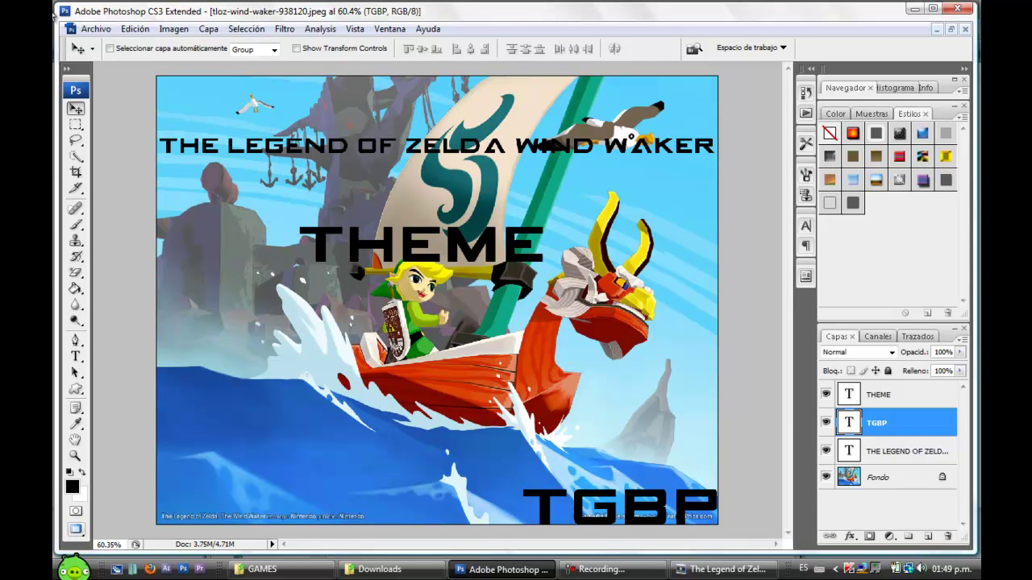
left_click(93, 29)
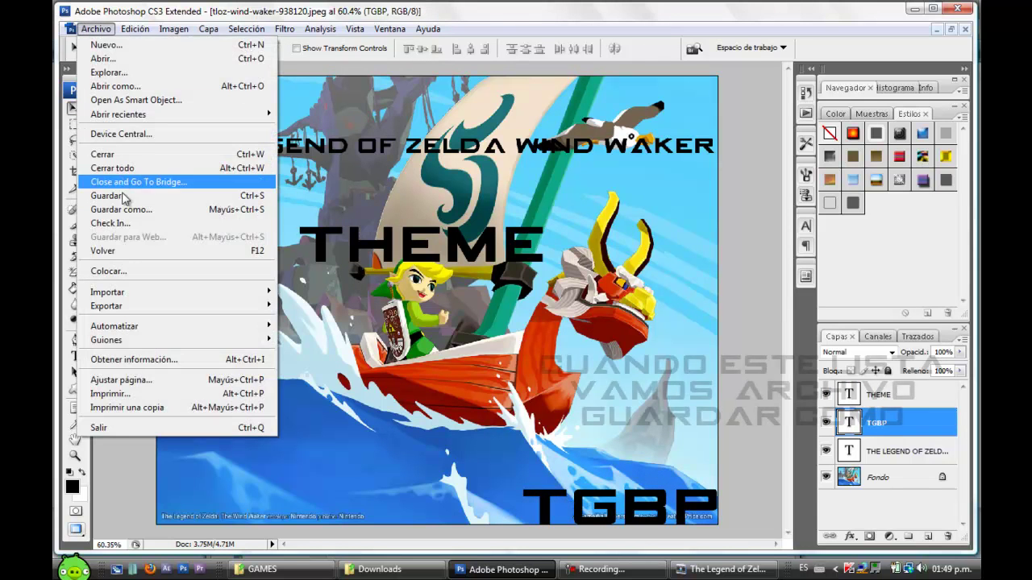
- Begin a JPEG Save As, trimming 'copia' from the name, then cancel it
left_click(125, 210)
left_click(524, 316)
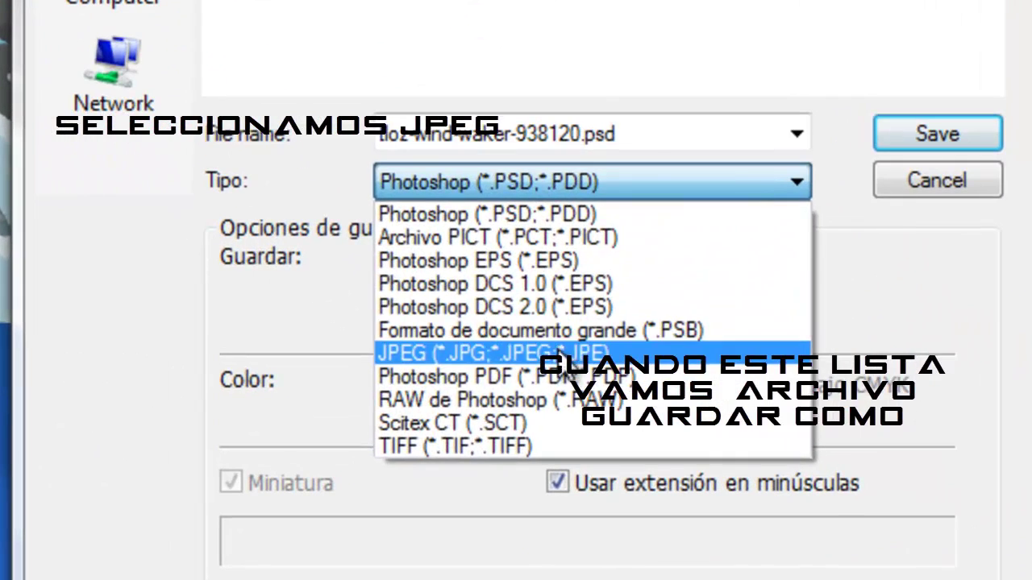
left_click(496, 388)
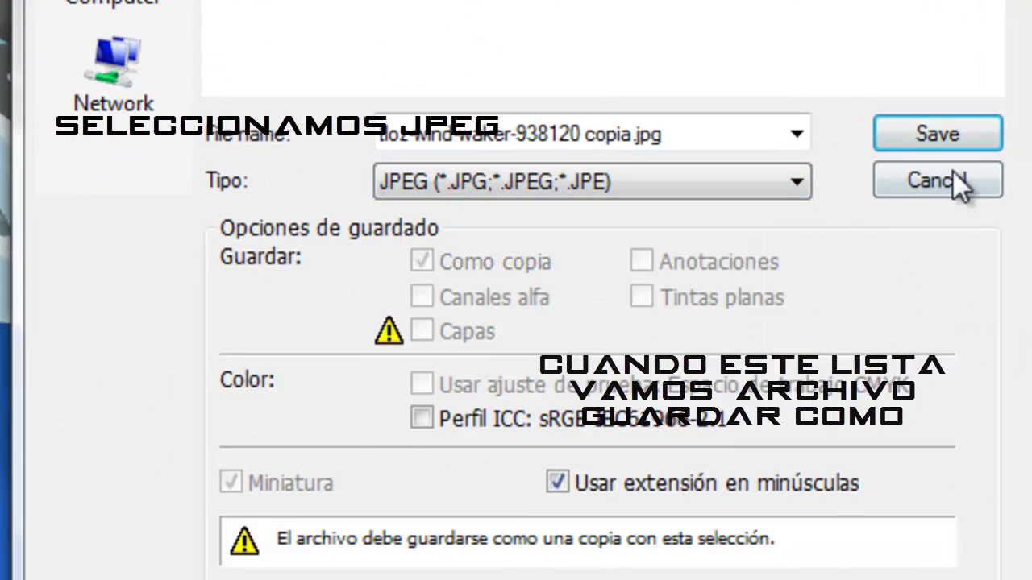
key("BackSpace")
key("BackSpace")
key("BackSpace")
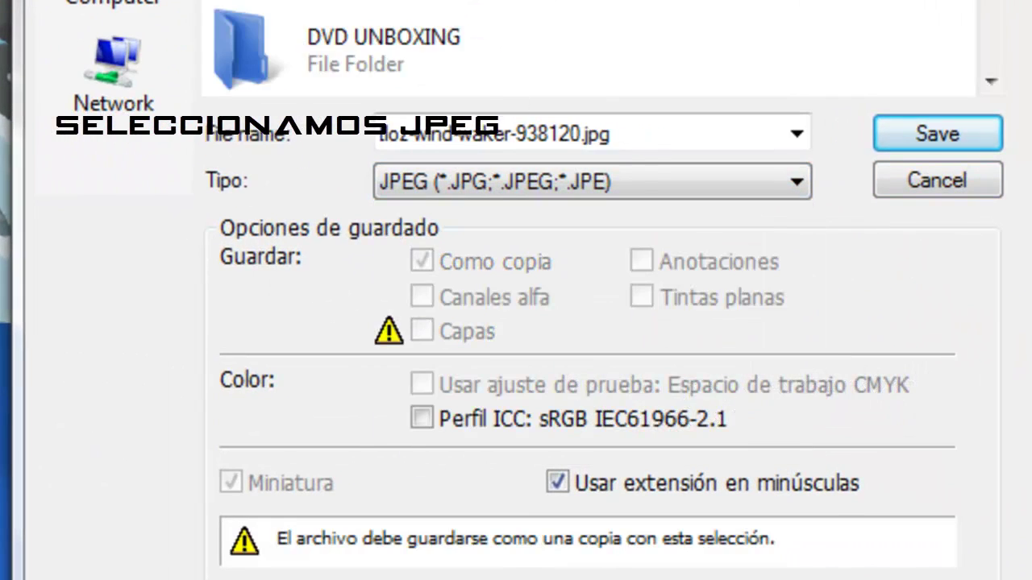
left_click(935, 134)
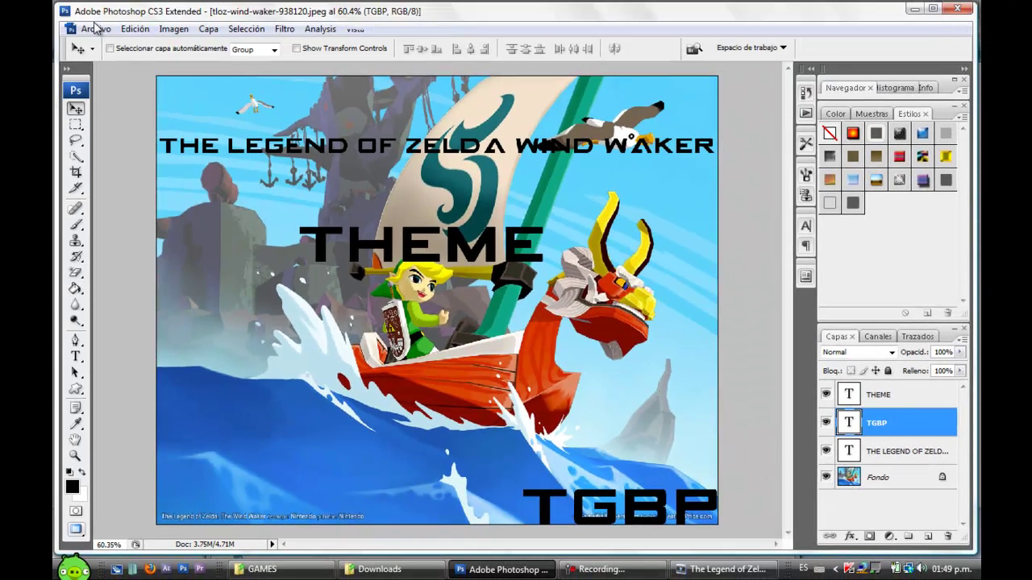
- Save the wallpaper as JPEG tloz-wind-waker-938120.jpg in GAMES at quality 12
left_click(96, 28)
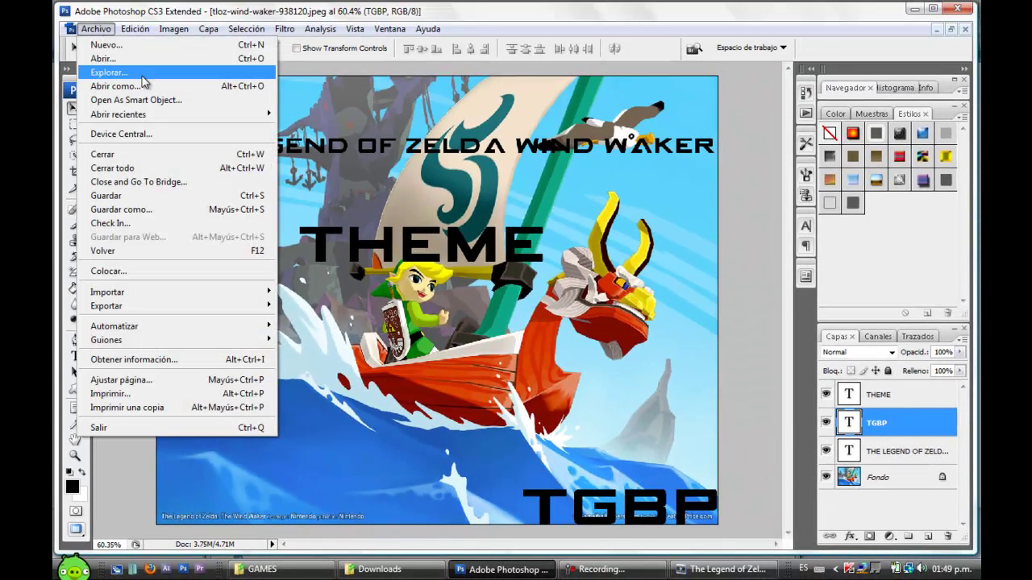
left_click(190, 209)
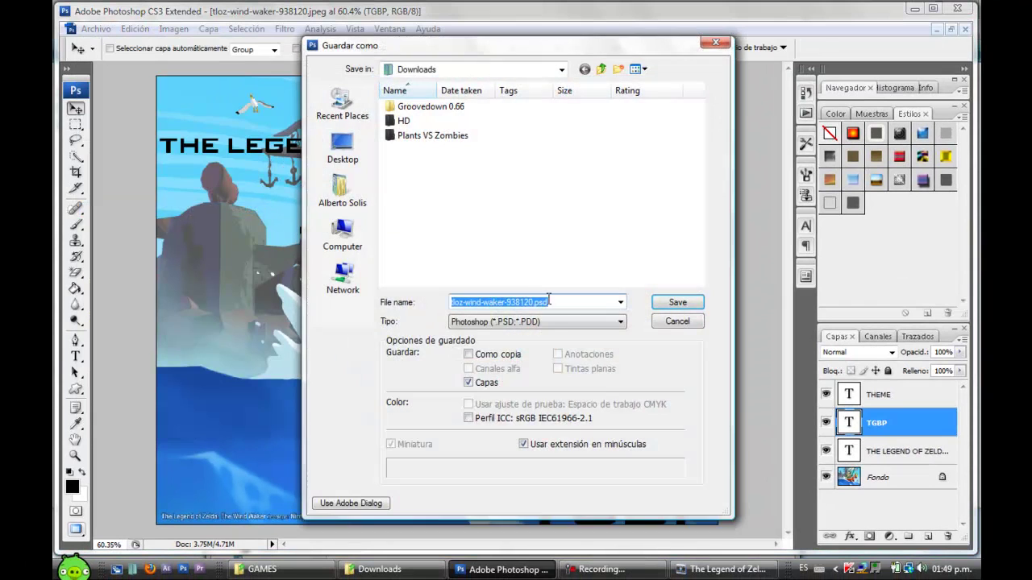
left_click(558, 322)
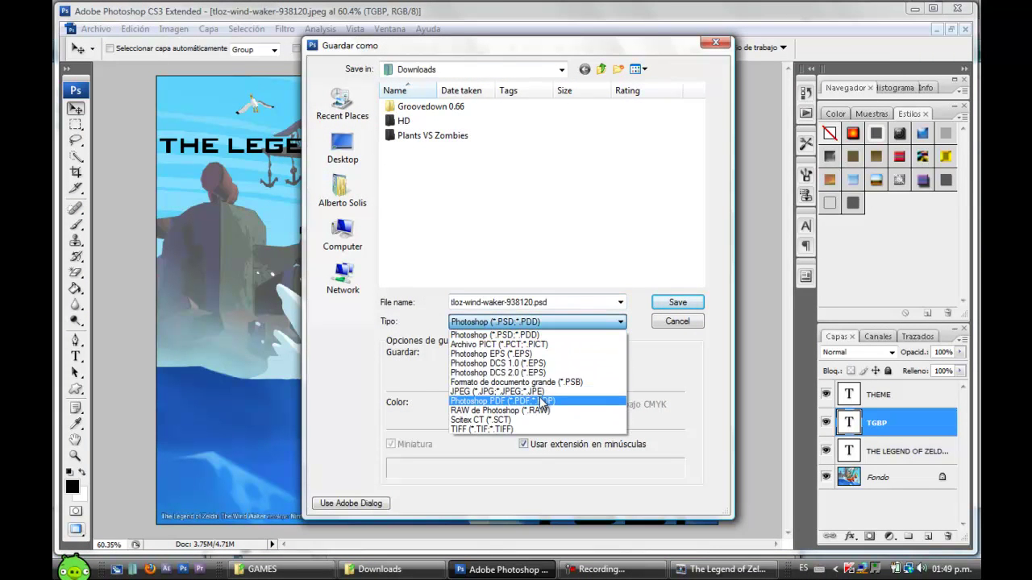
left_click(540, 394)
left_click(342, 149)
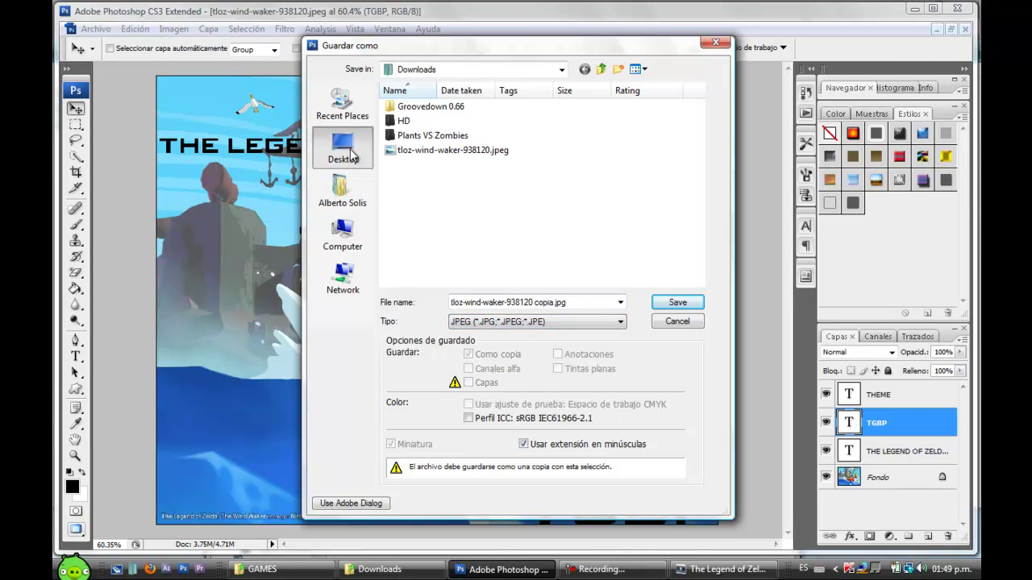
double_click(435, 155)
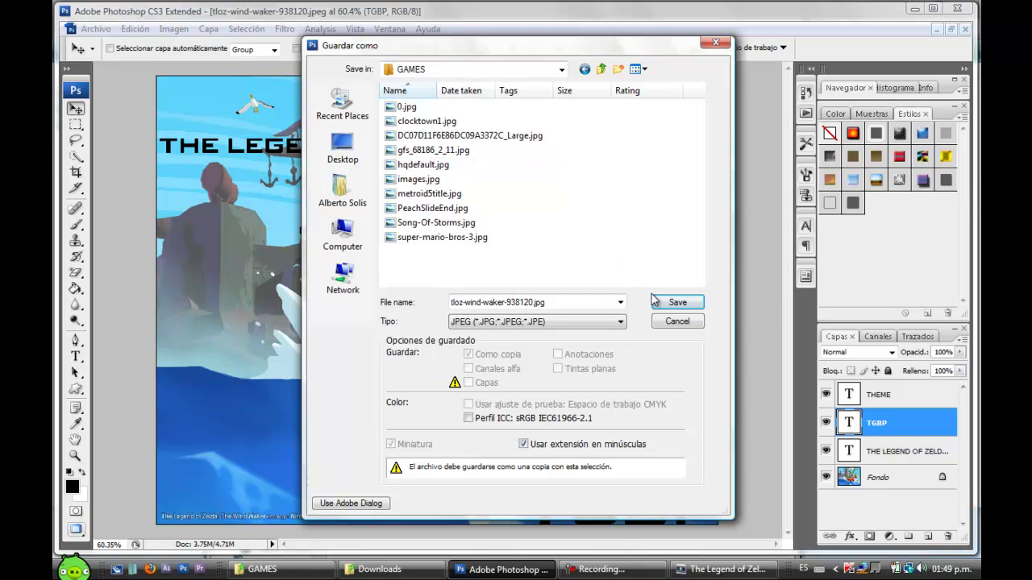
left_click(676, 303)
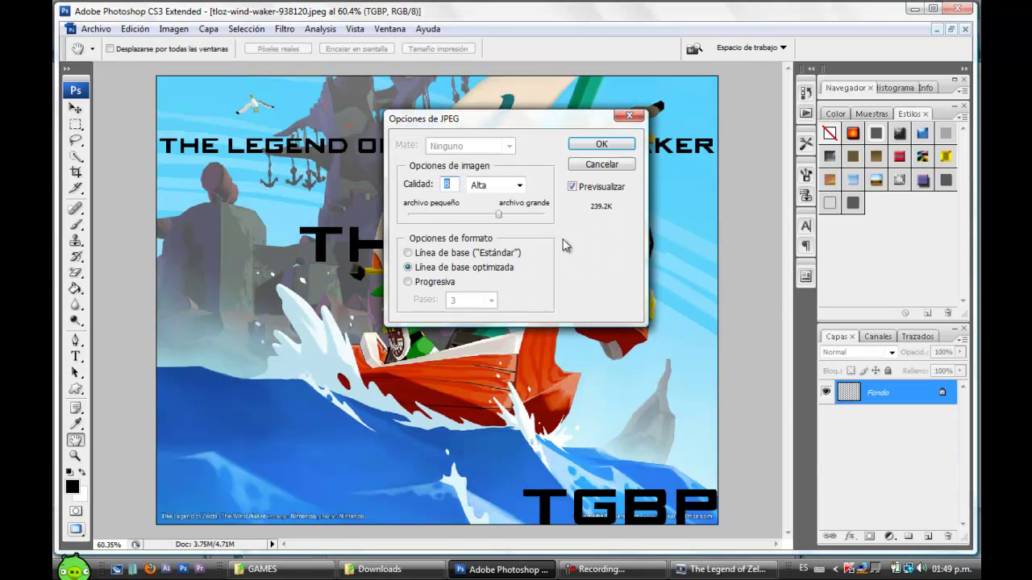
left_click_drag(499, 215, 545, 215)
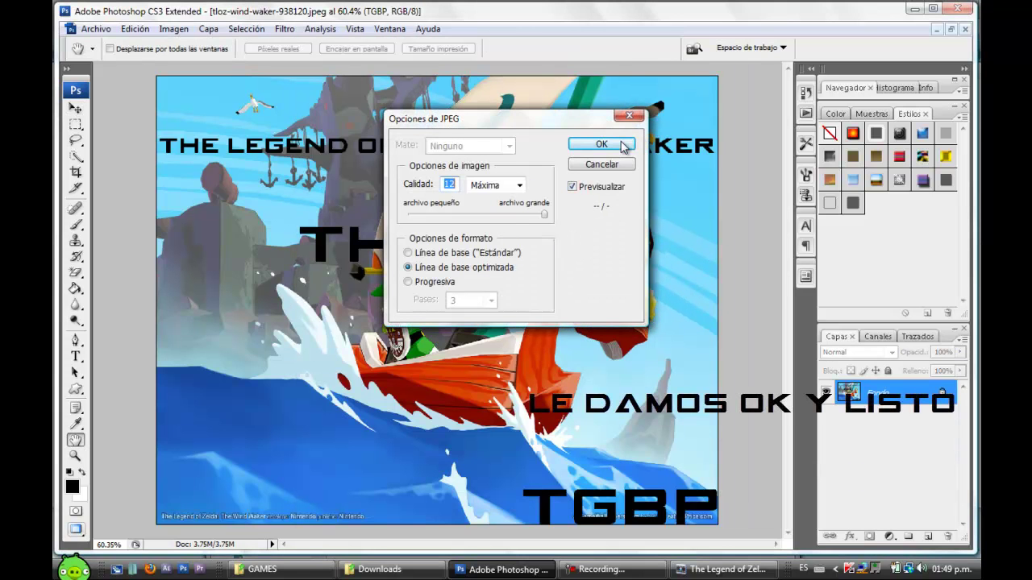
left_click(602, 144)
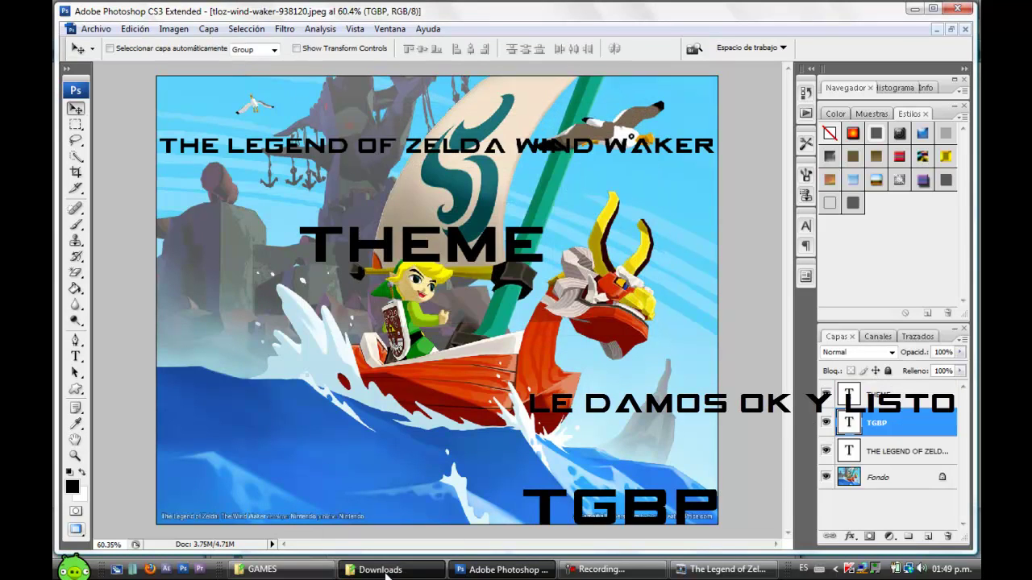
- Open the saved tloz-wind-waker-938120.jpg from the GAMES folder to view it
left_click(266, 570)
left_click(365, 406)
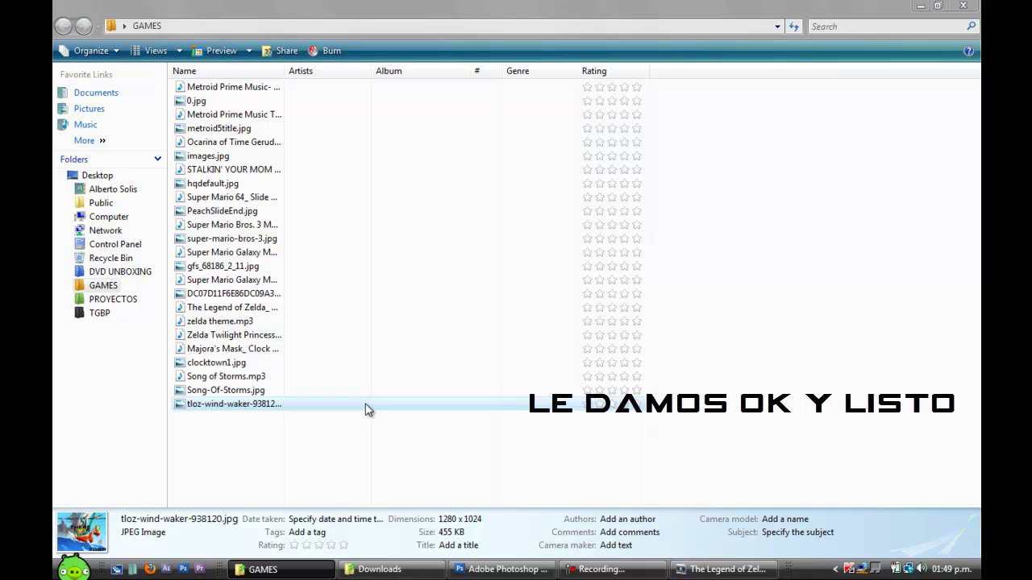
double_click(365, 405)
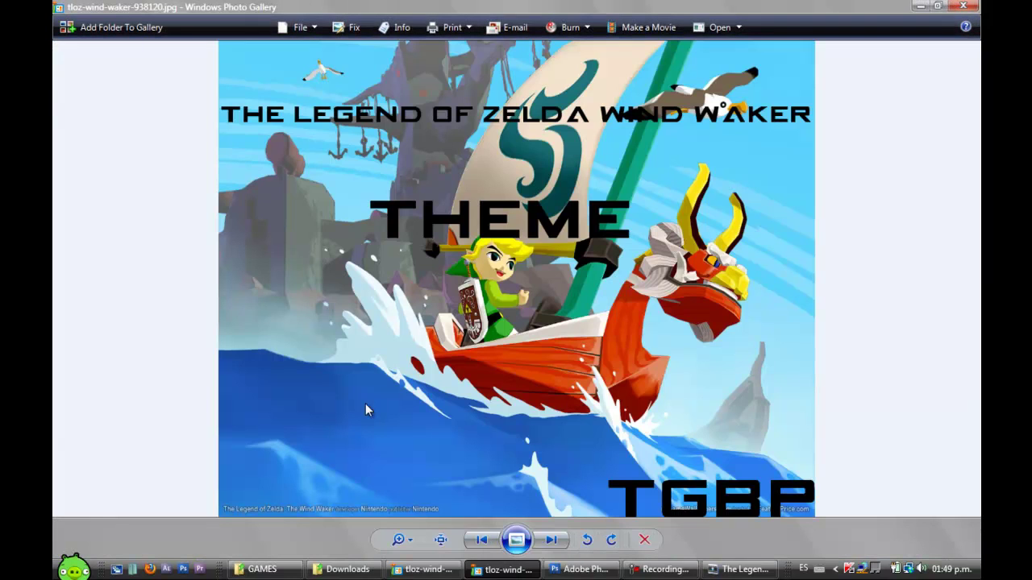